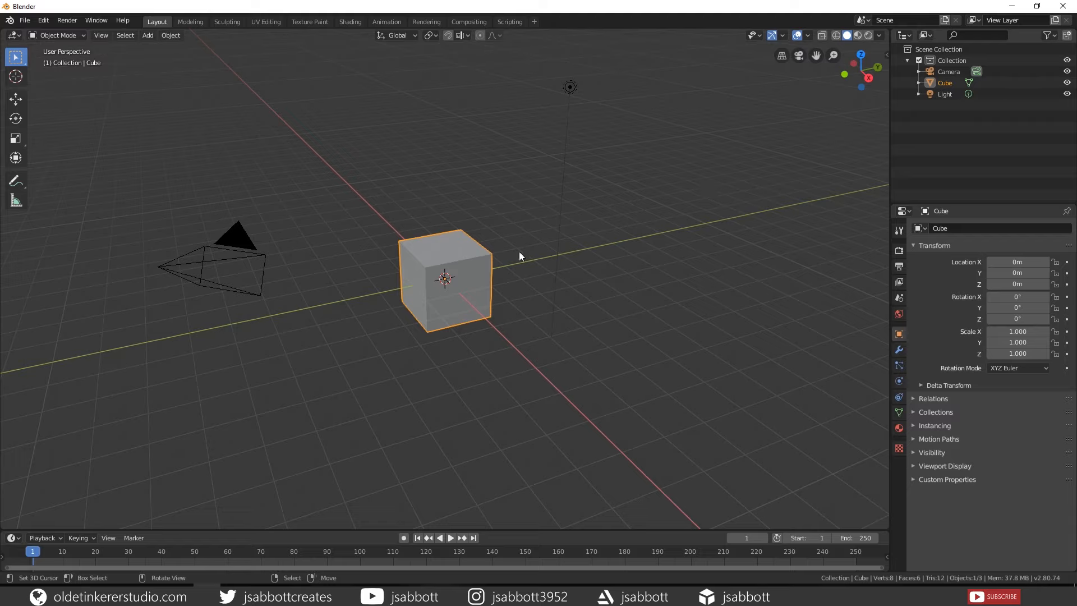
Delete the default cube and add a UV sphere mesh in its place
key(x)
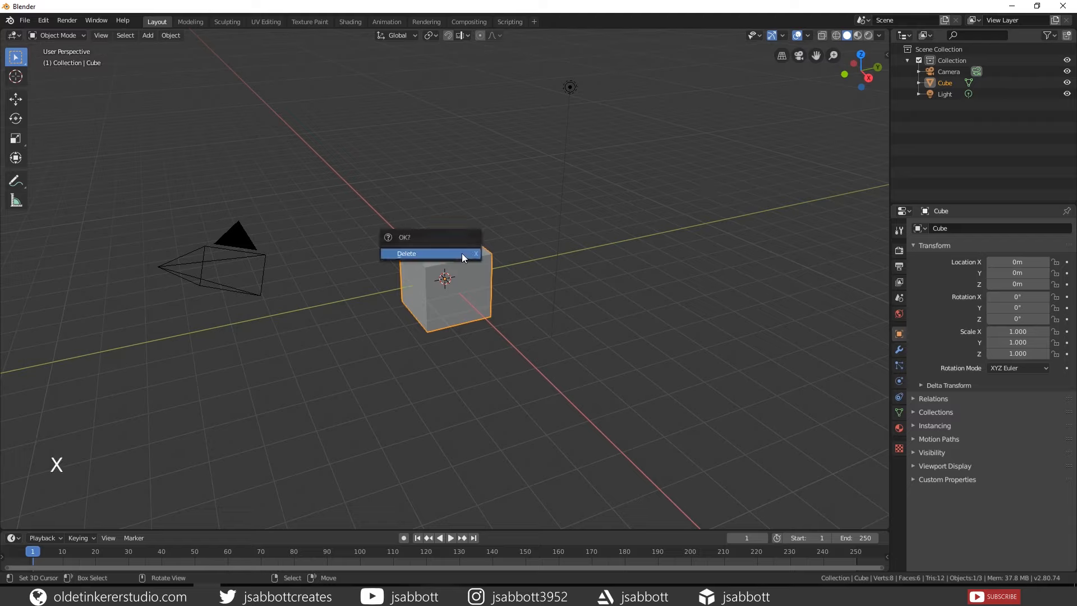
click(463, 258)
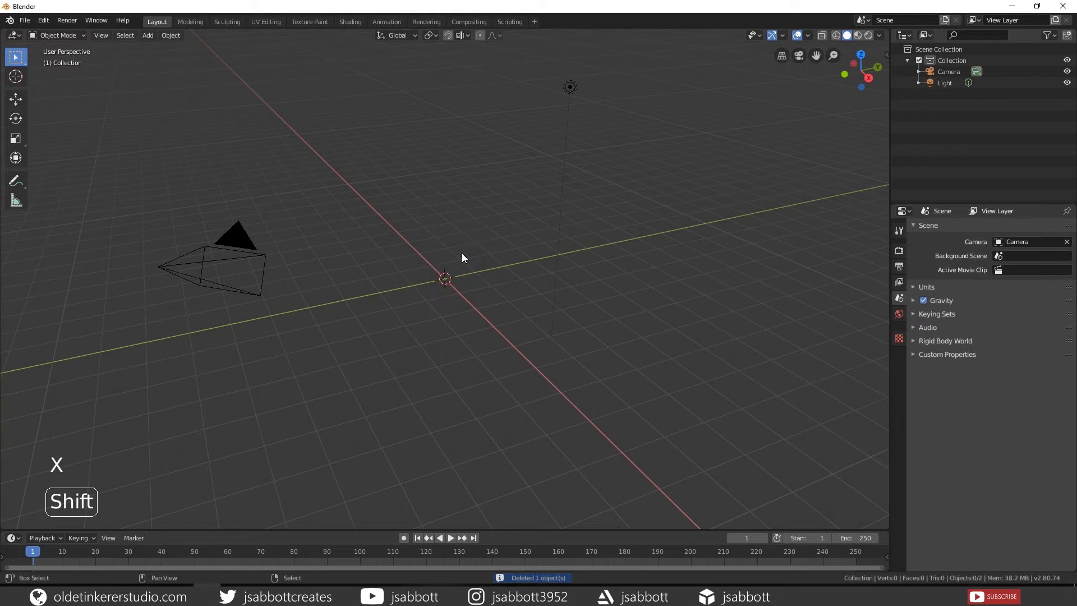
key(shift+a)
mouse_move(463, 257)
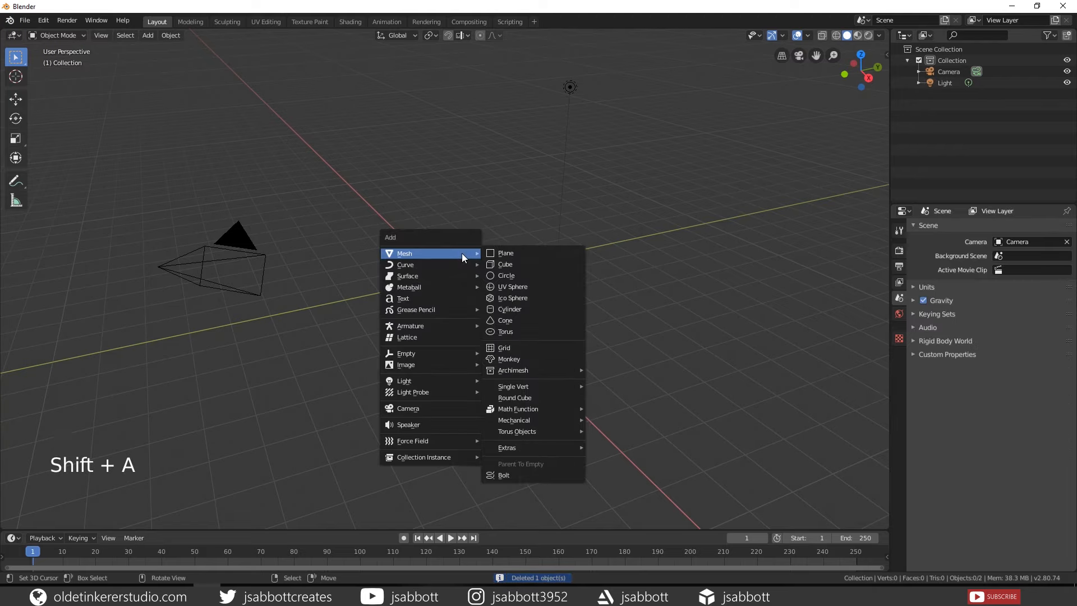
click(526, 287)
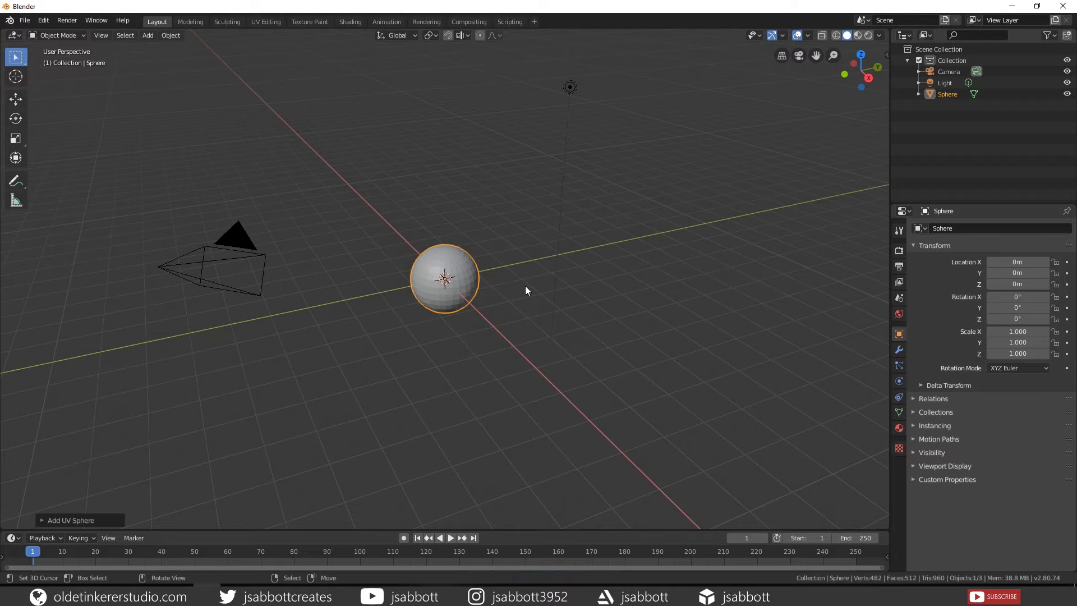
Add a Subdivision Surface modifier to the sphere with render and viewport subdivisions set to 3, and apply it
click(899, 350)
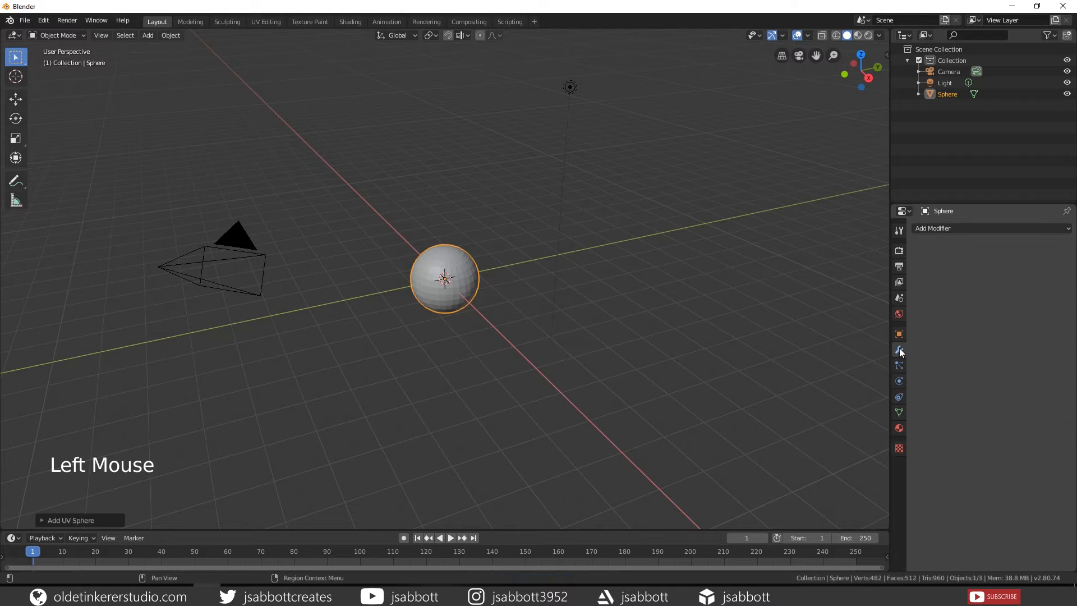
click(975, 228)
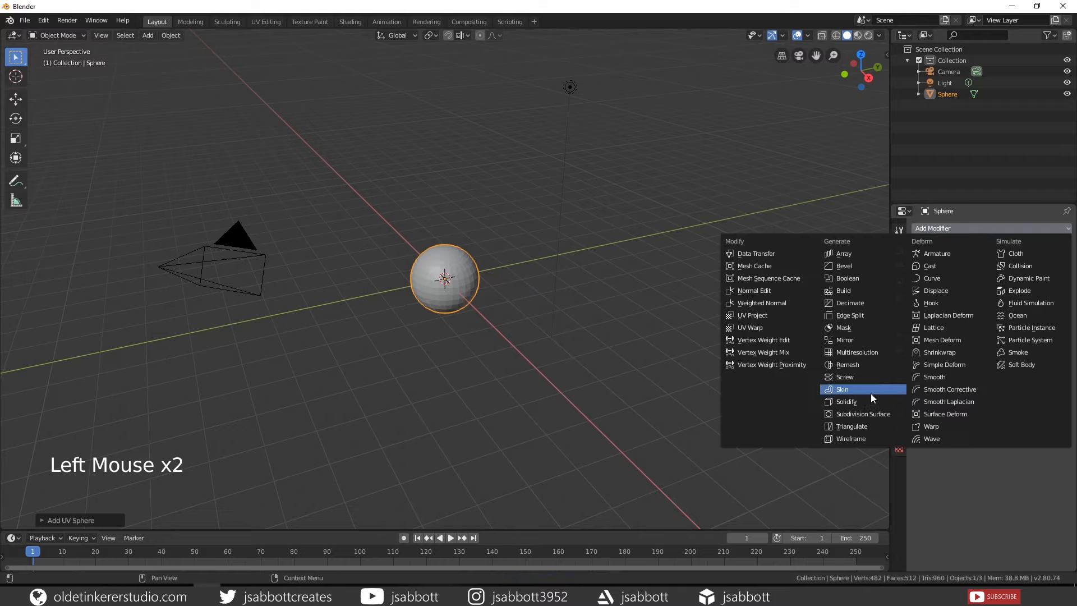
click(870, 414)
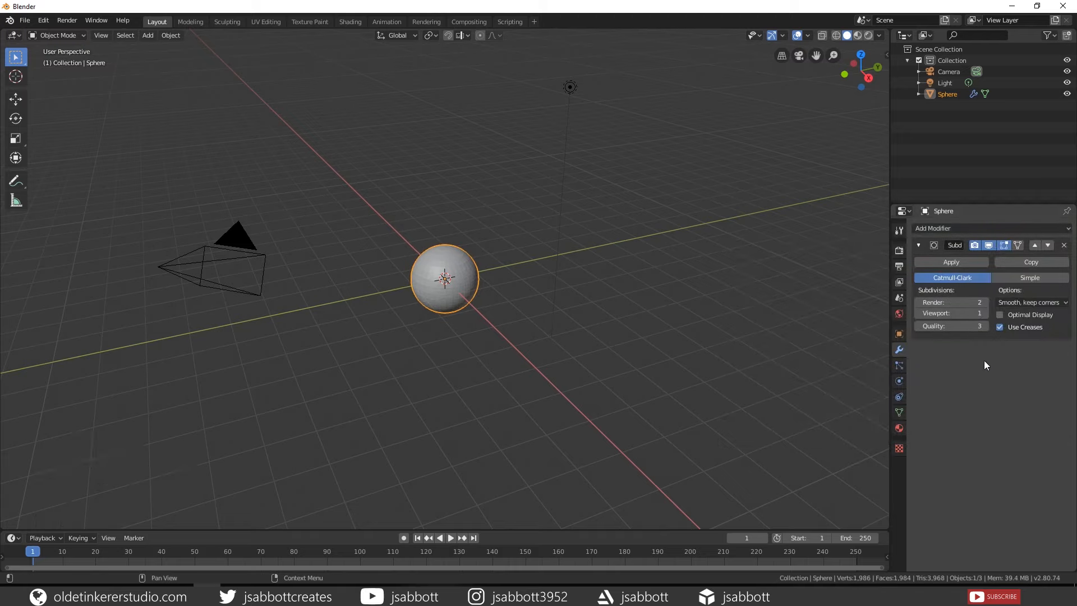
click(987, 302)
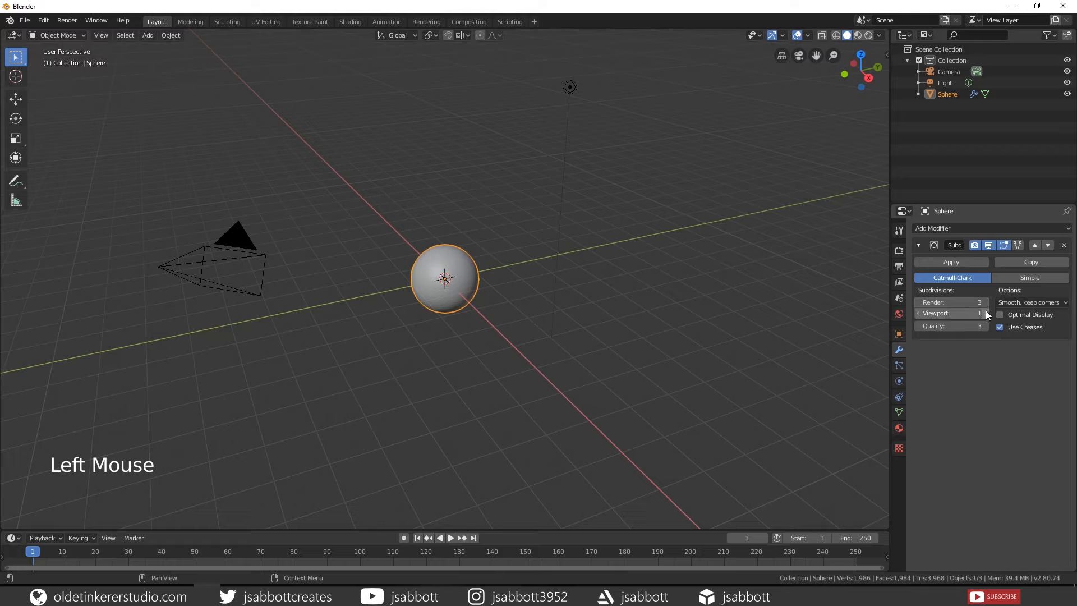
click(985, 312)
click(985, 312)
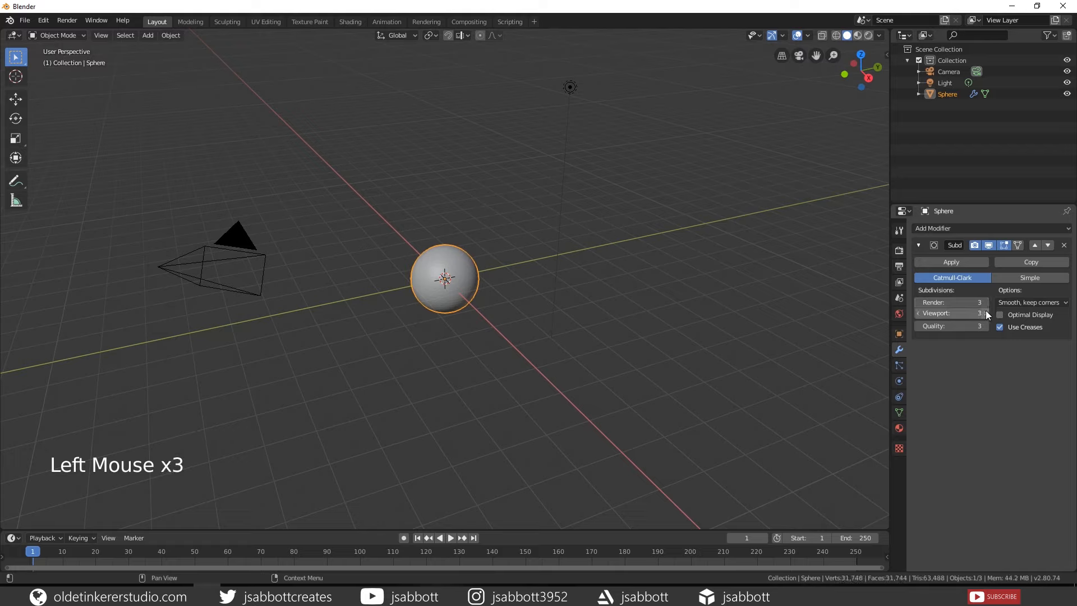
click(953, 262)
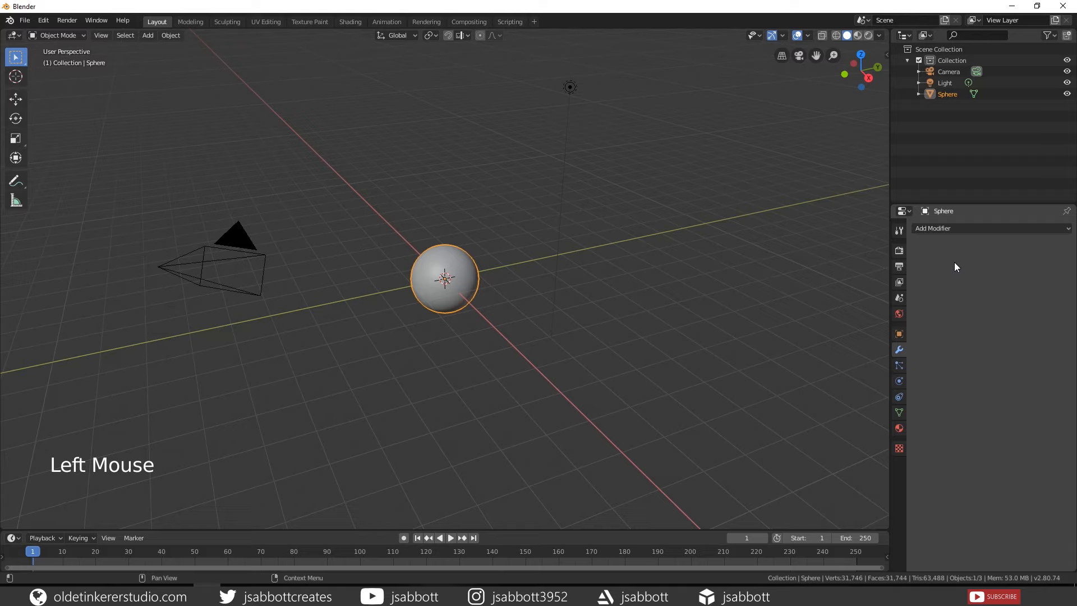
Add a Multiresolution modifier to the sphere, subdivide it three times and apply it
click(954, 228)
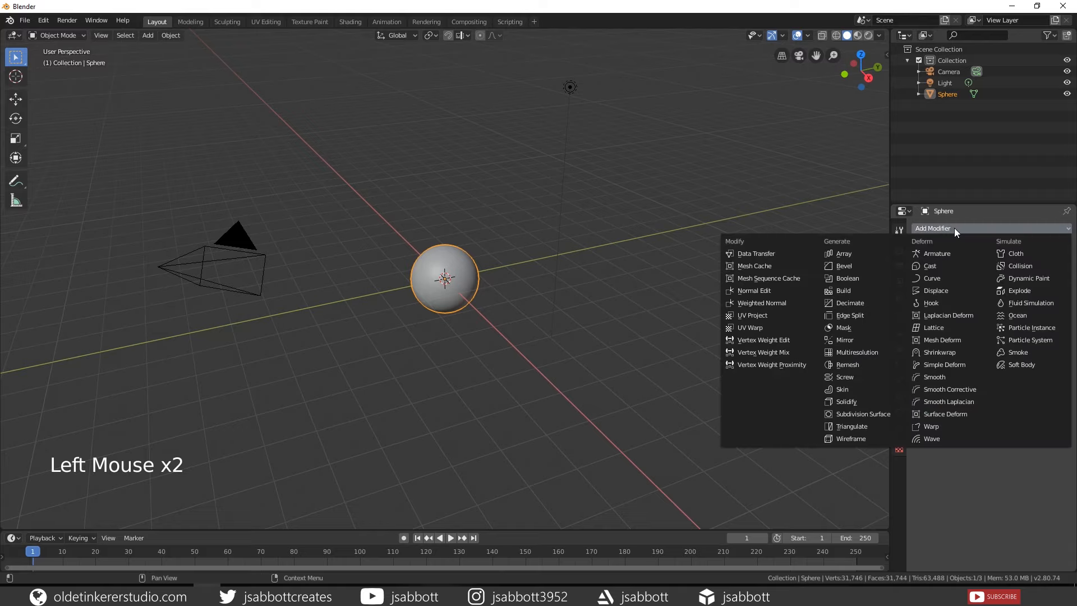
click(870, 354)
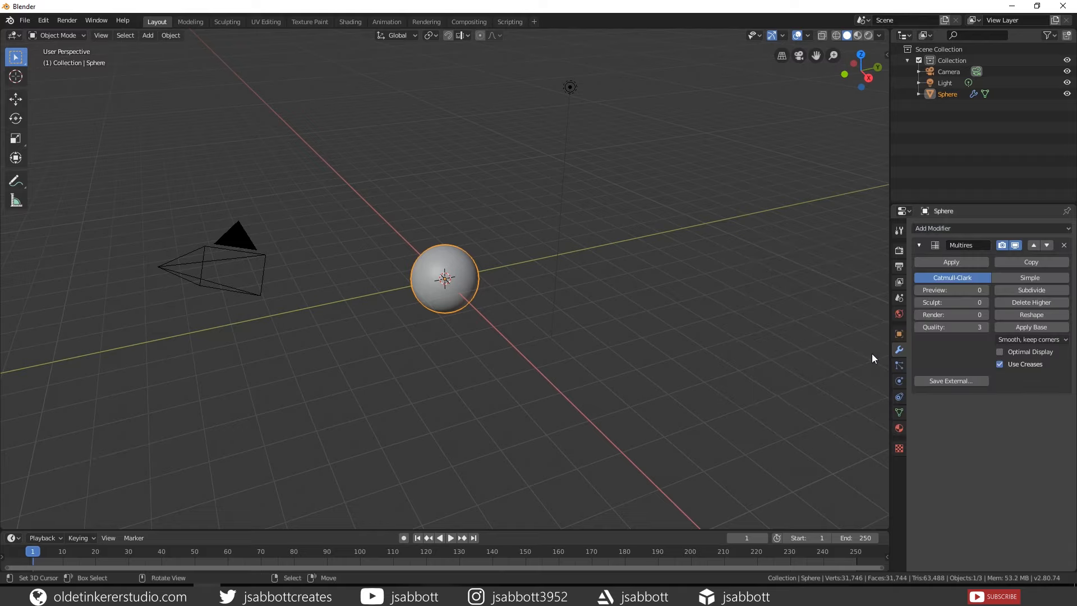
click(1035, 289)
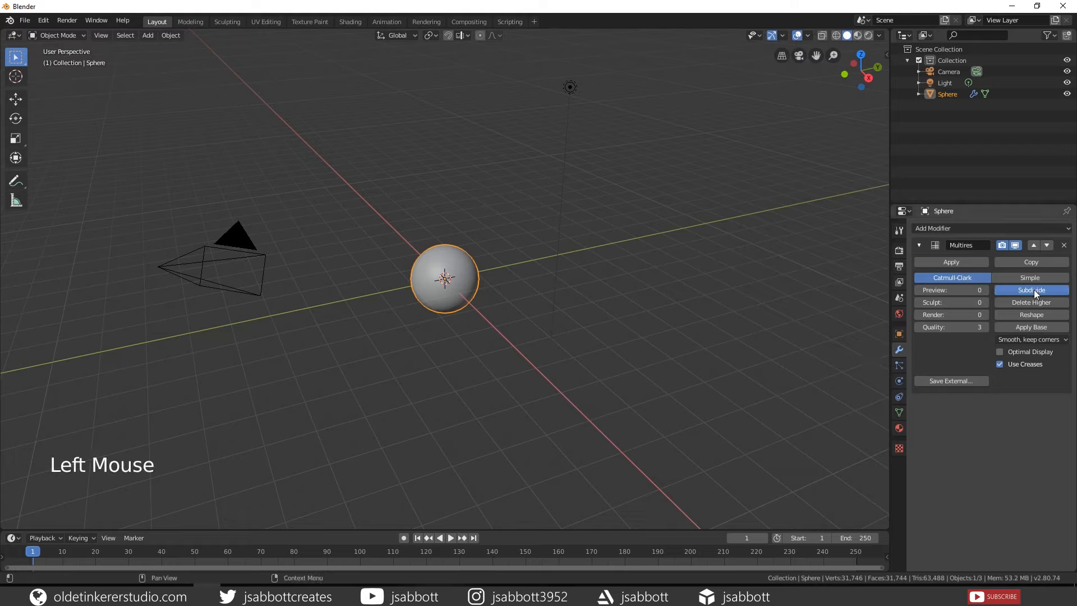
click(1034, 289)
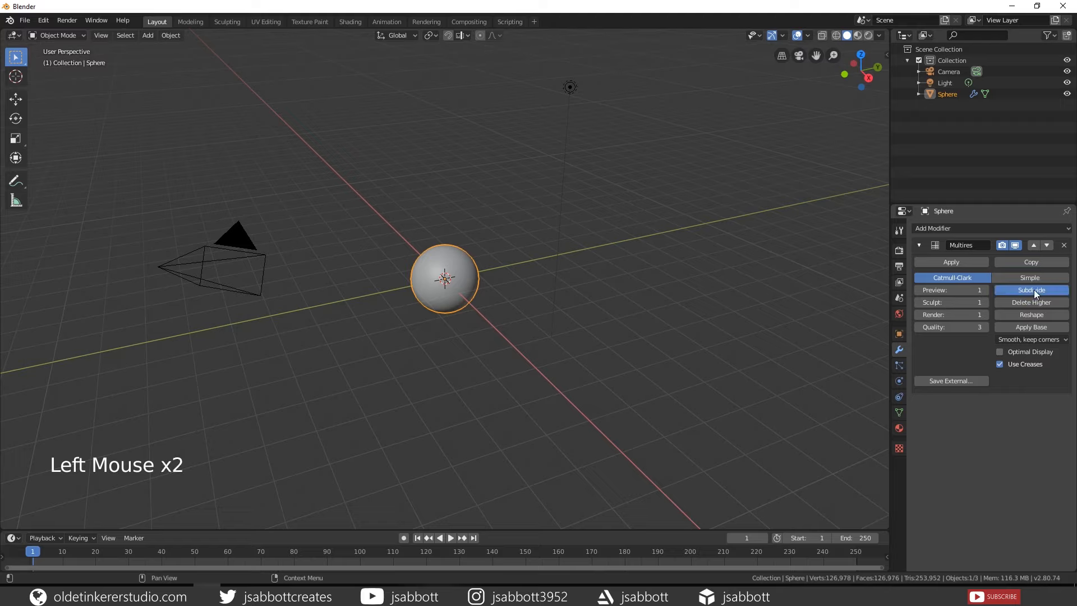
click(1035, 290)
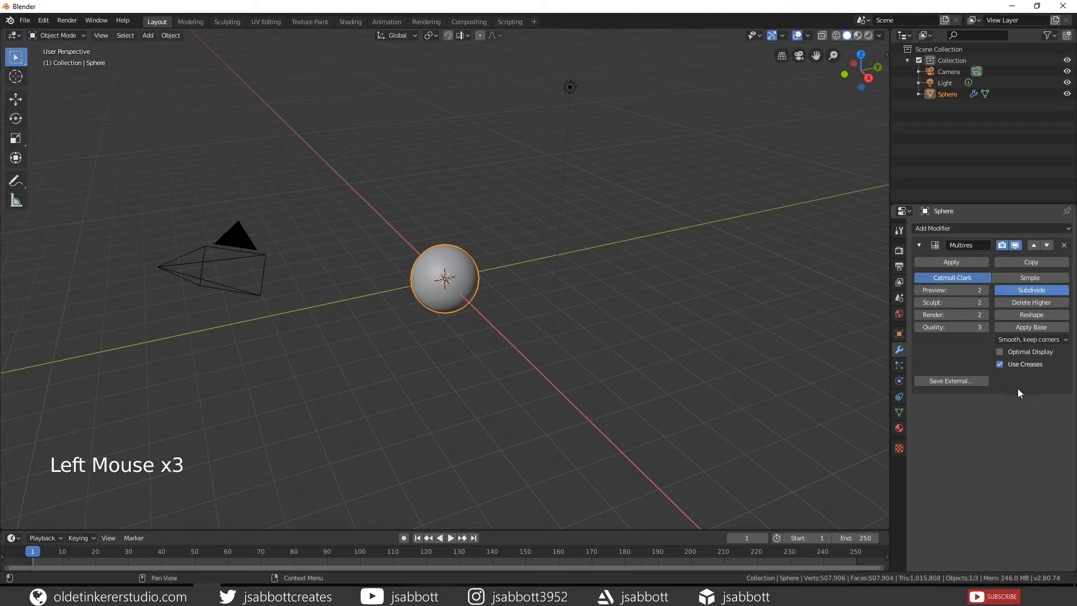
click(957, 263)
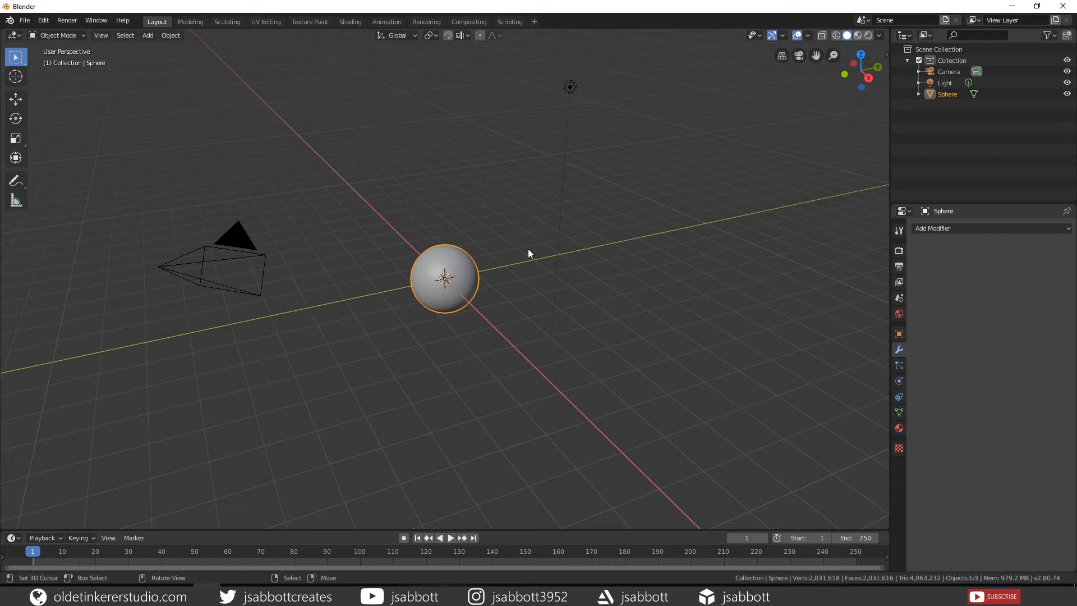
Shade the sphere smooth and switch to the Sculpting workspace
key(w)
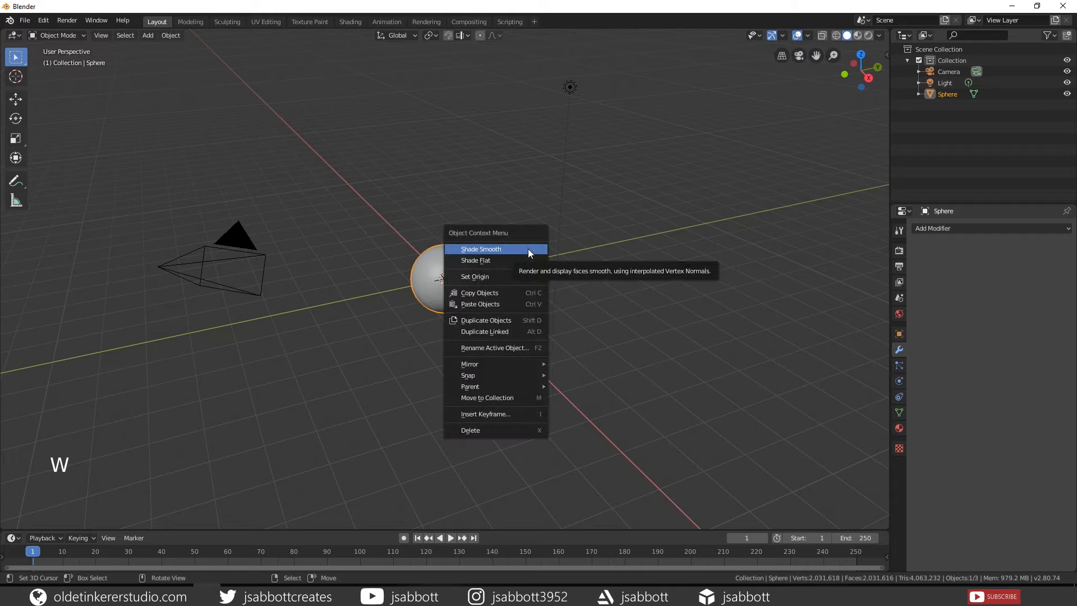
click(529, 253)
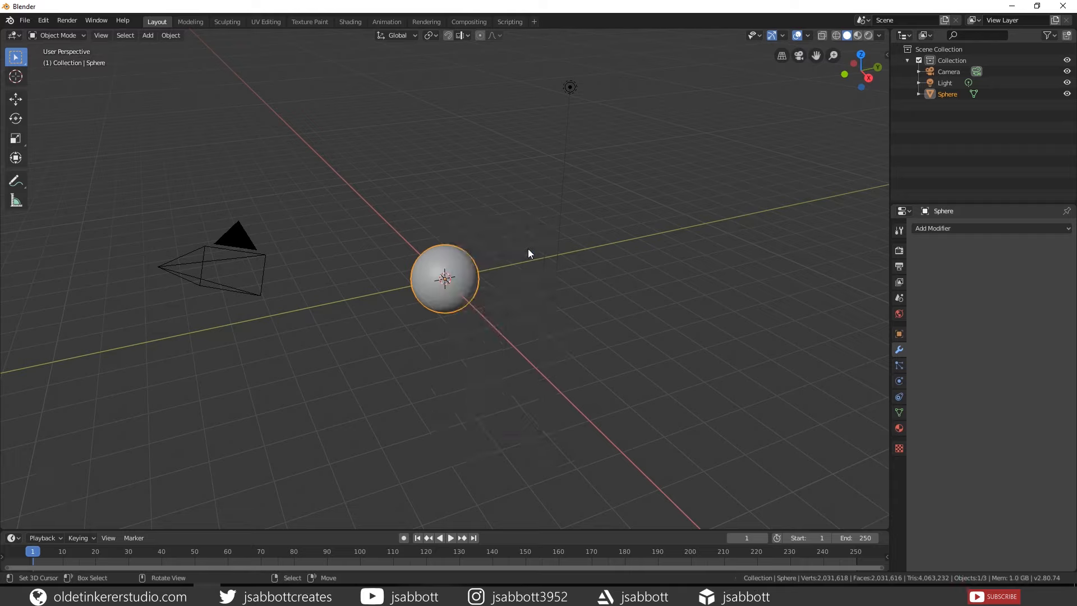
click(228, 22)
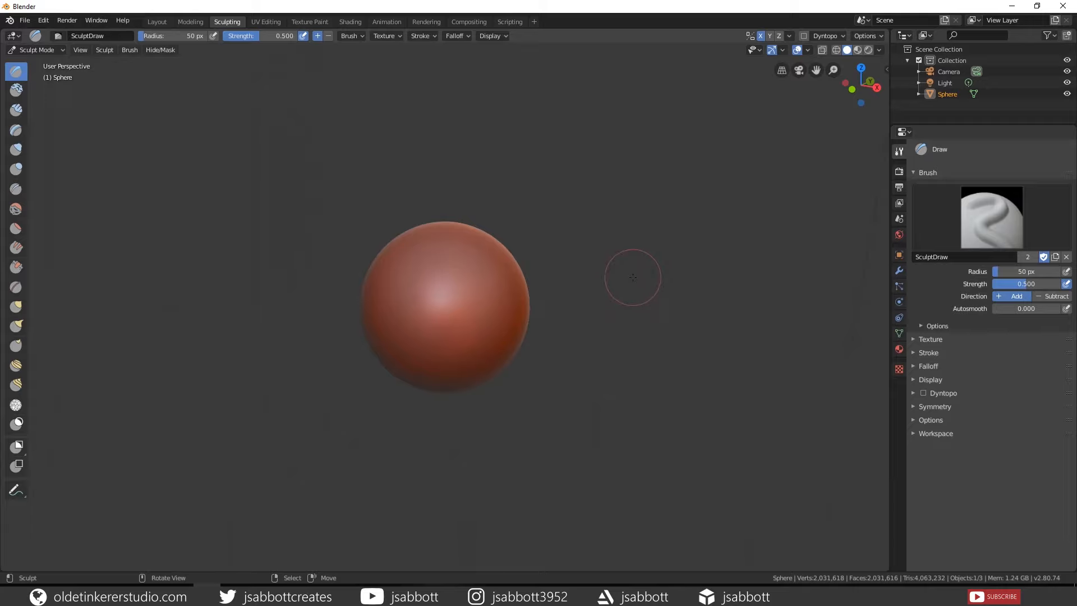
Create a new brush texture and load the image wildtextures_dry-mud-texture-IV.jpg into it
click(898, 370)
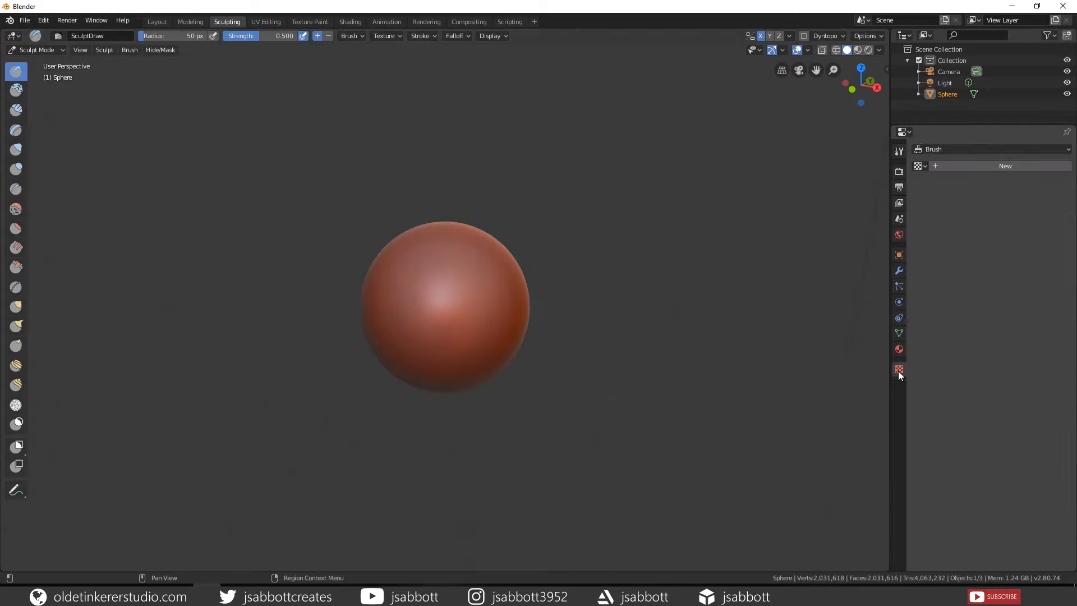
click(974, 165)
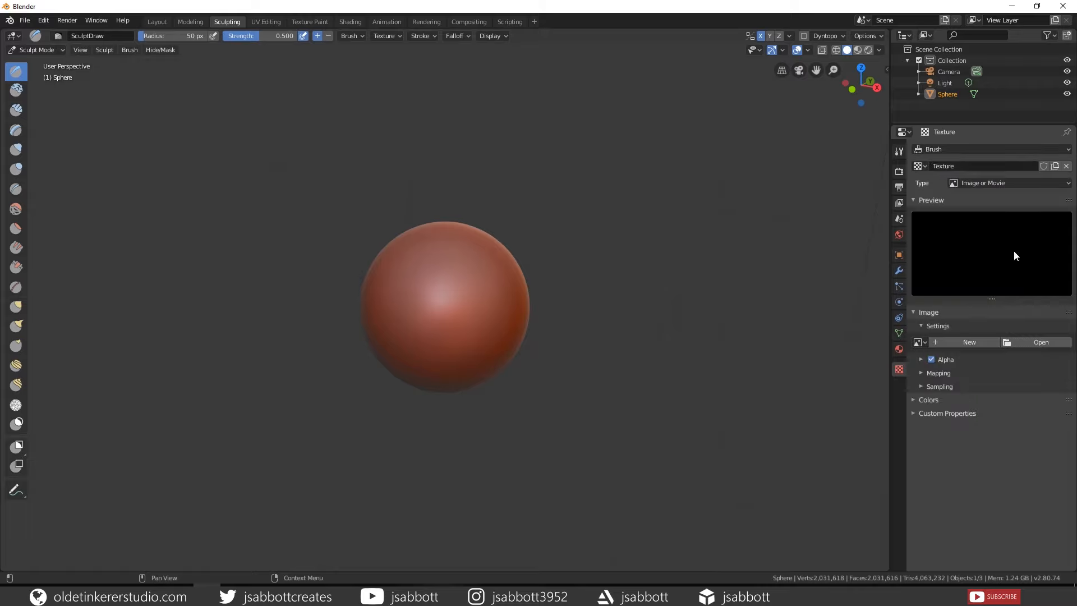
click(1032, 343)
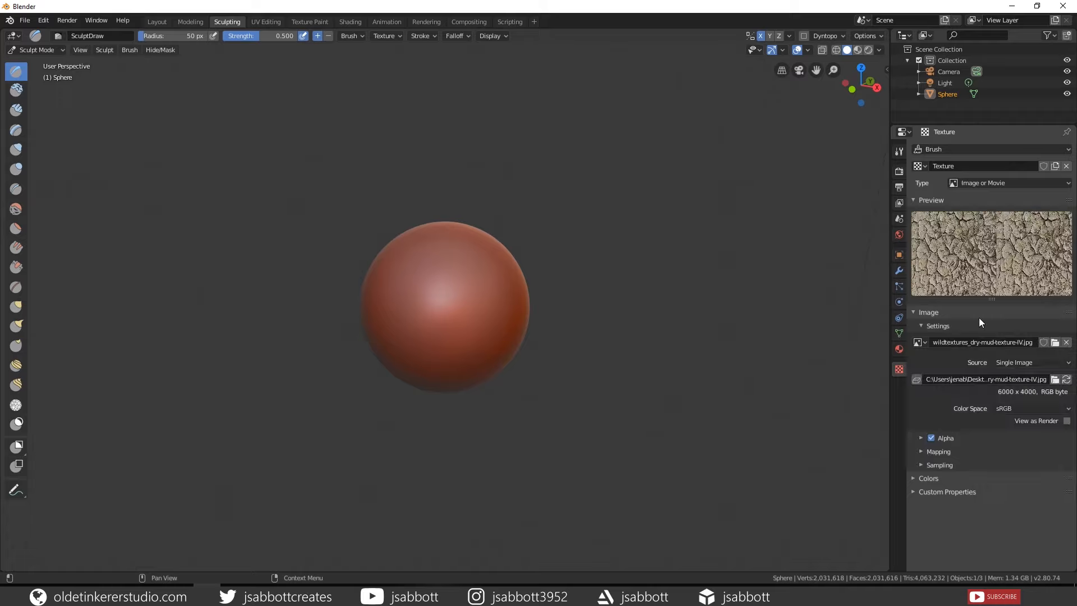
Set the Draw brush's stroke method to Anchored and stamp the mud texture onto the front of the sphere
click(899, 151)
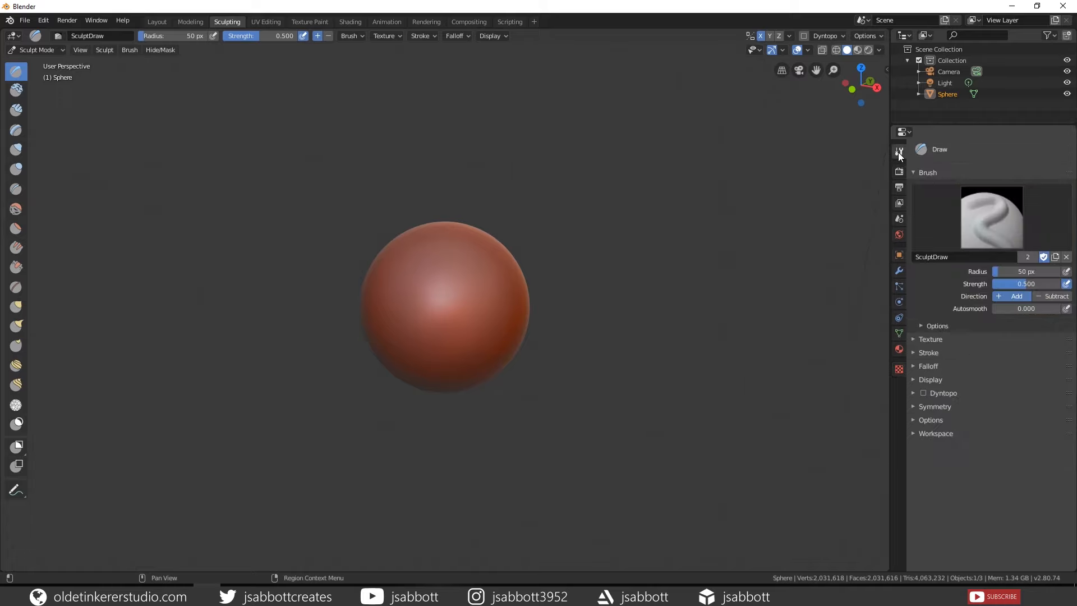
click(914, 339)
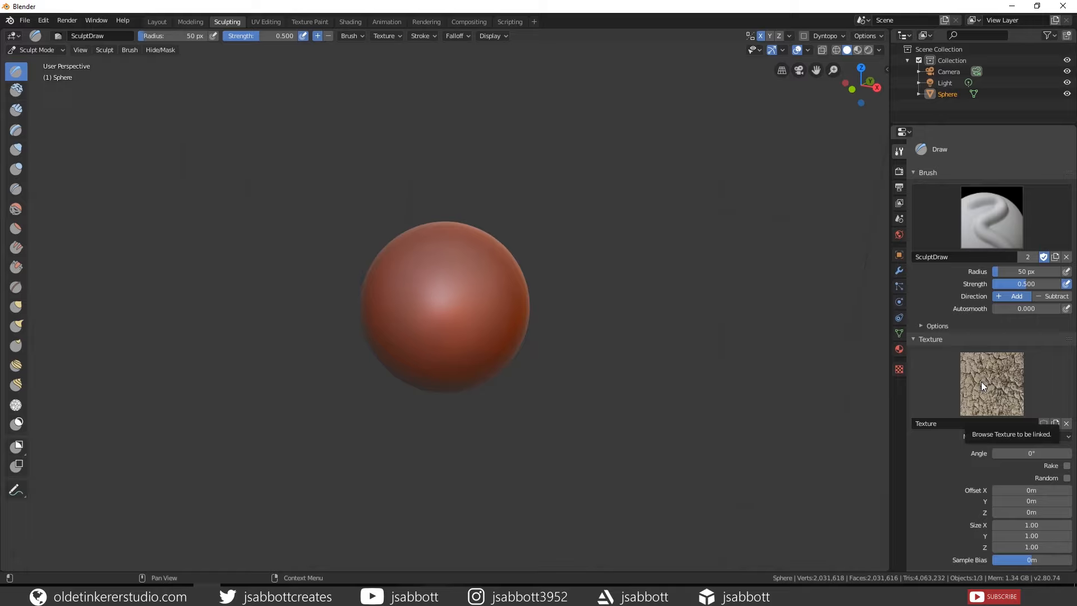
click(912, 339)
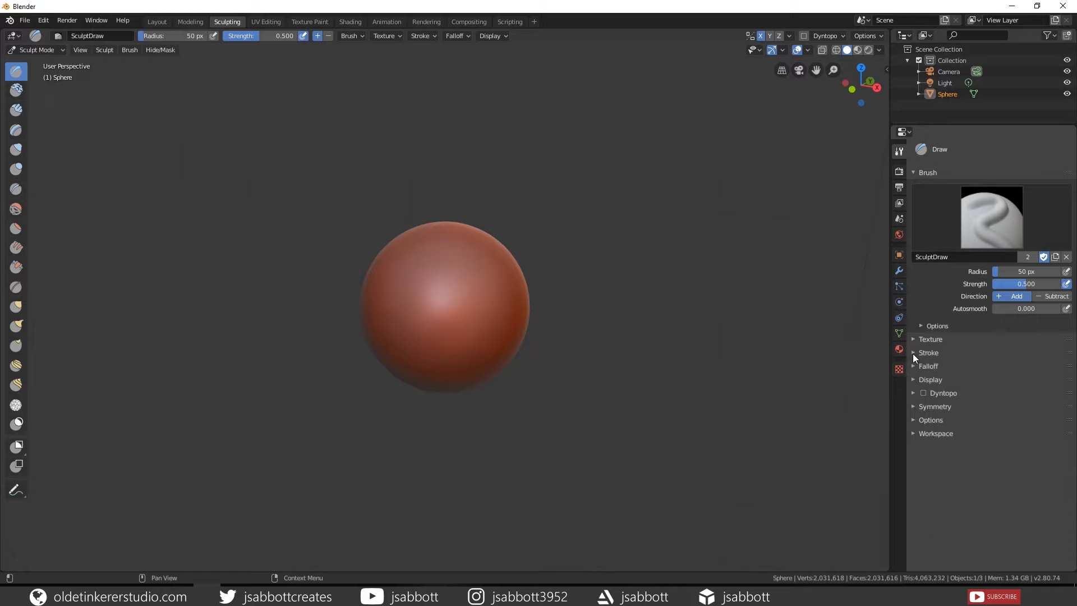
click(914, 354)
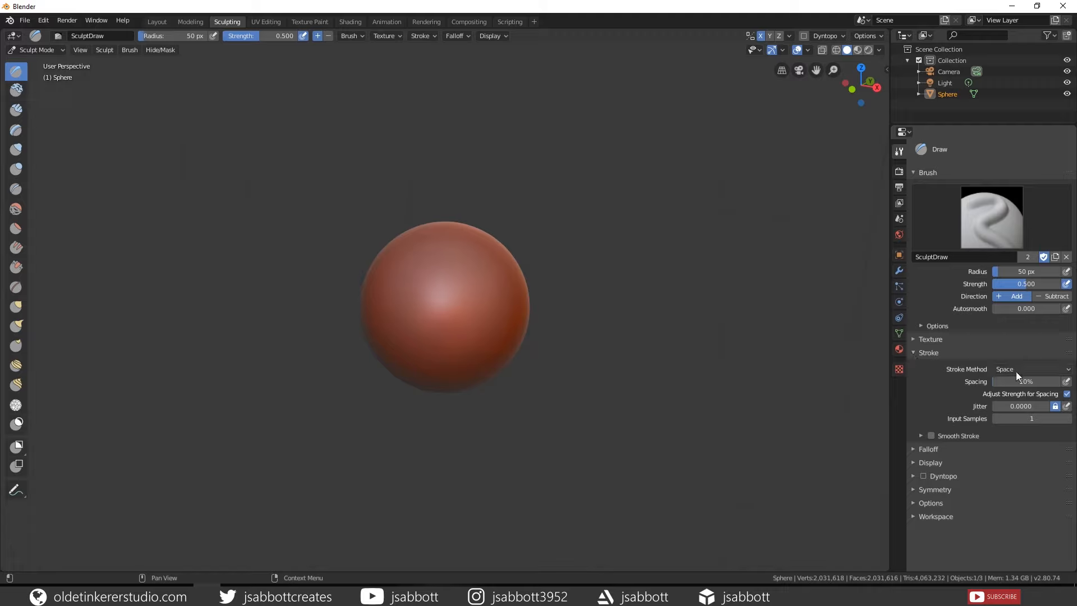
click(1069, 370)
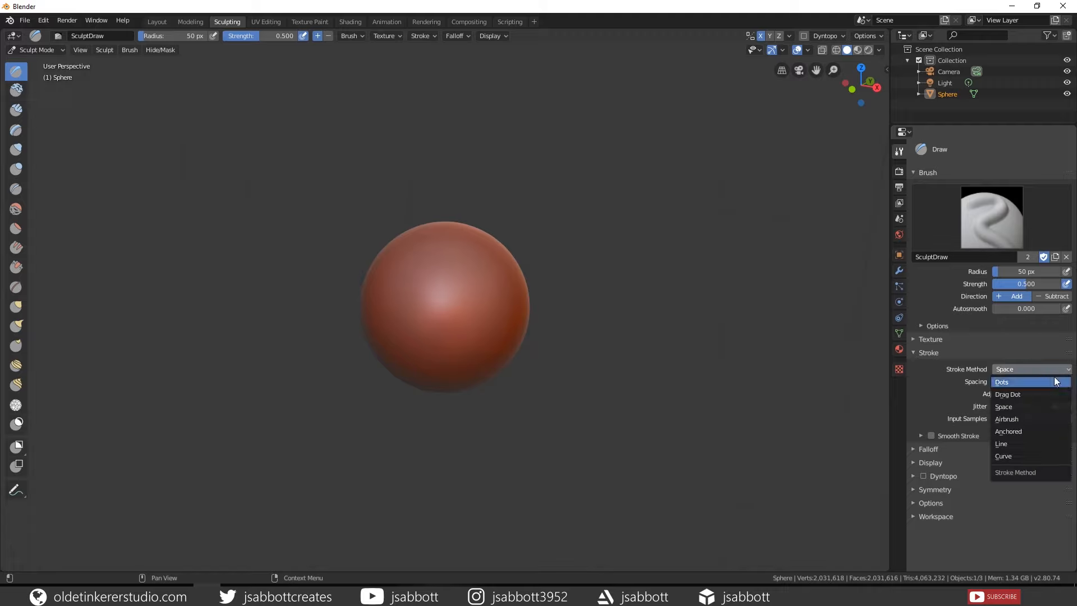
click(1025, 433)
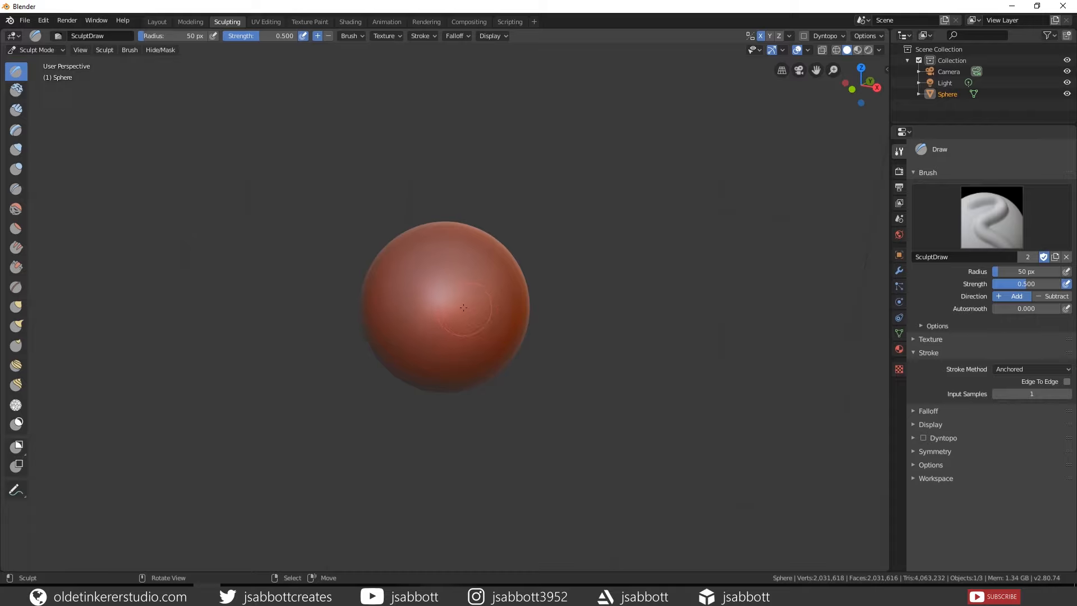
drag(463, 308, 506, 329)
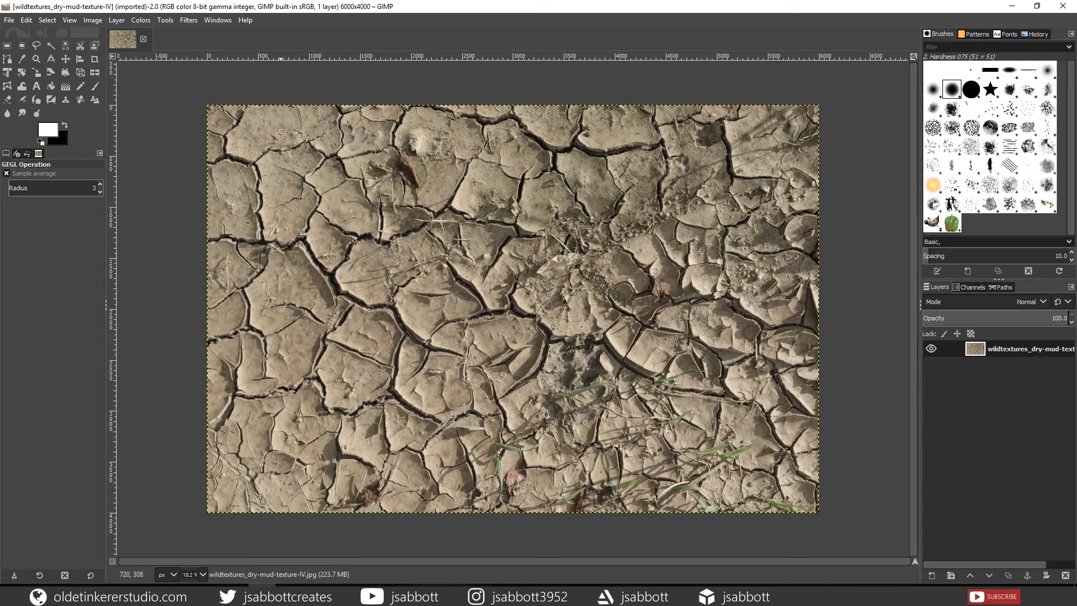
In GIMP, convert the dry mud image's precision to 32-bit integer with perceptual gamma (sRGB)
click(91, 21)
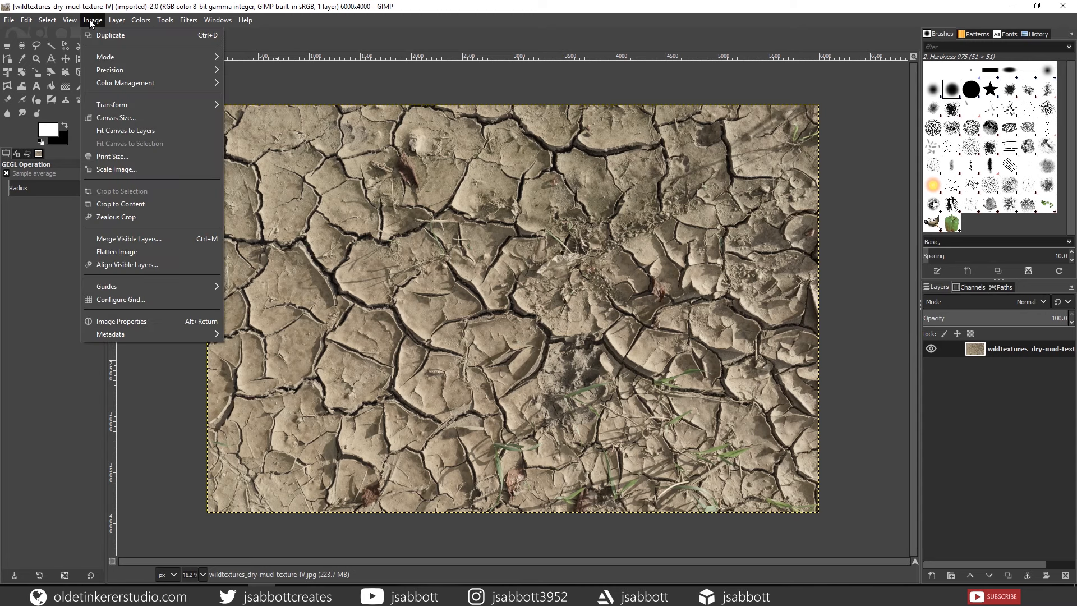
mouse_move(120, 68)
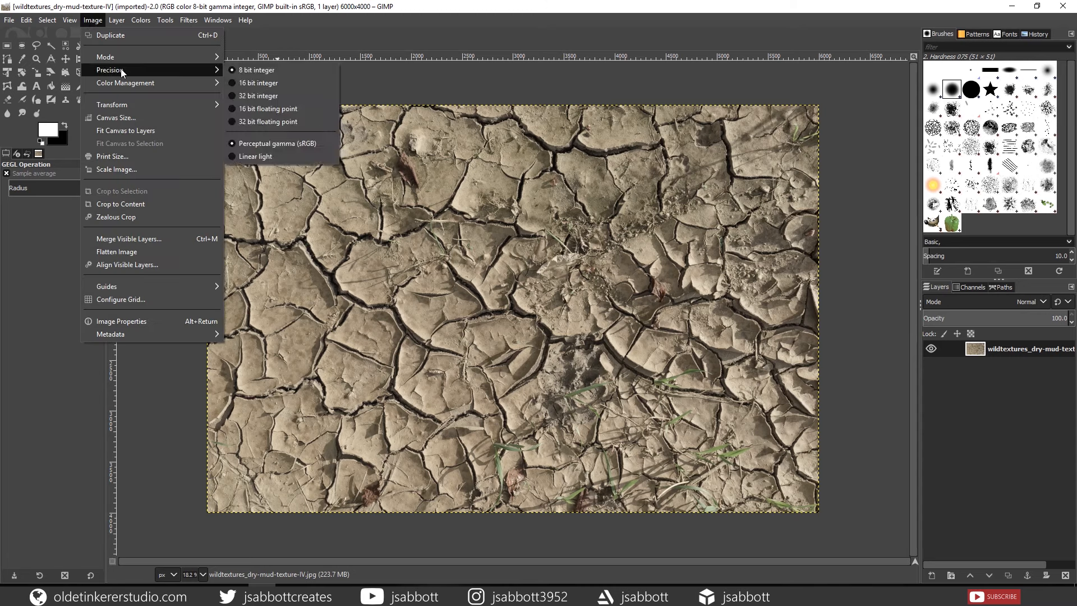
click(257, 97)
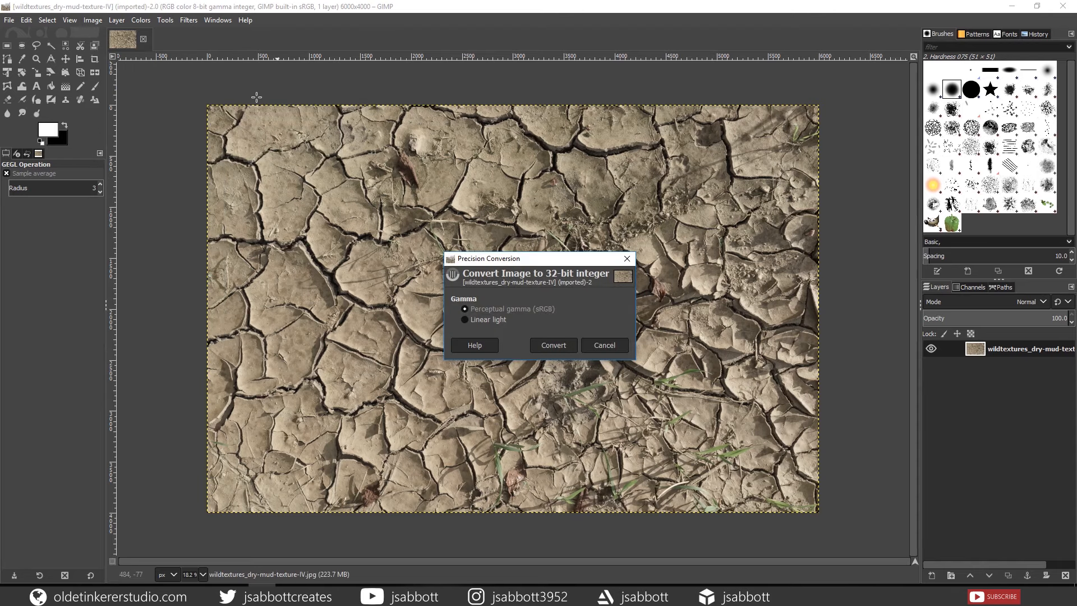
click(554, 347)
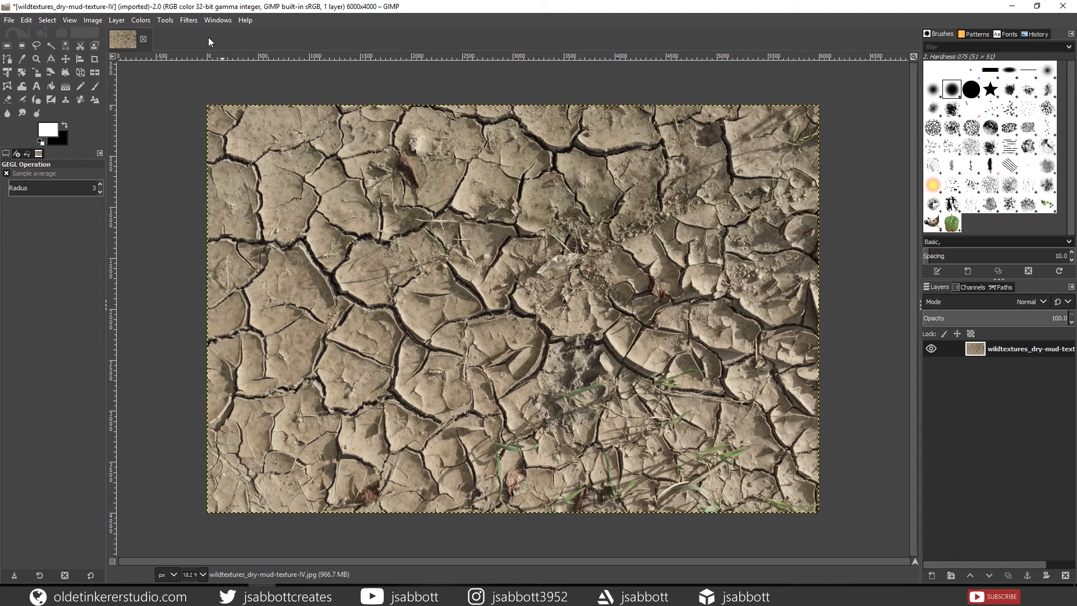
Convert the dry mud image's color mode to grayscale
click(92, 20)
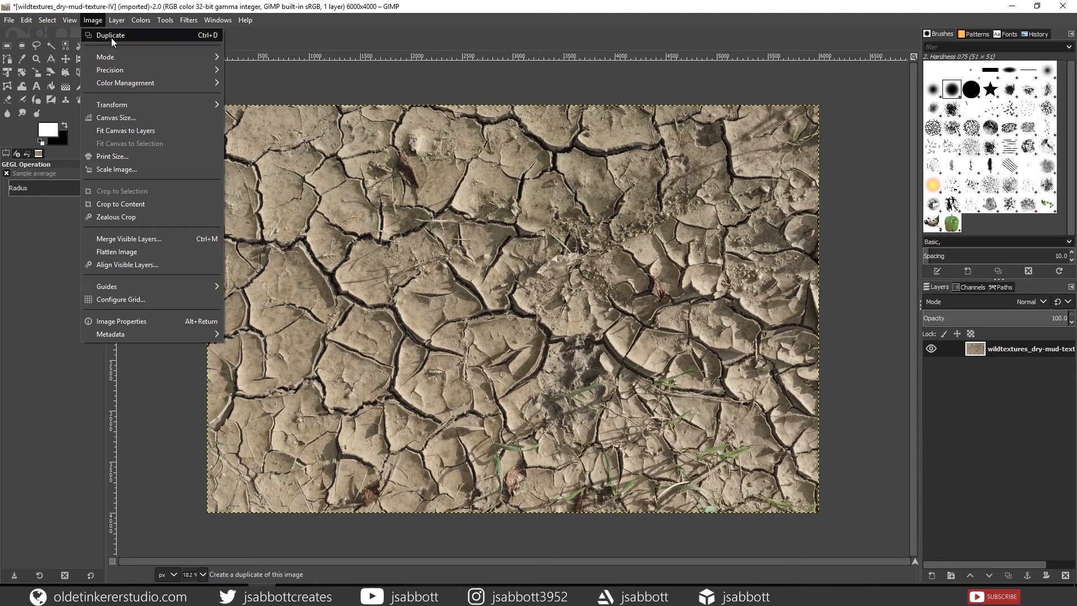
mouse_move(113, 56)
click(253, 70)
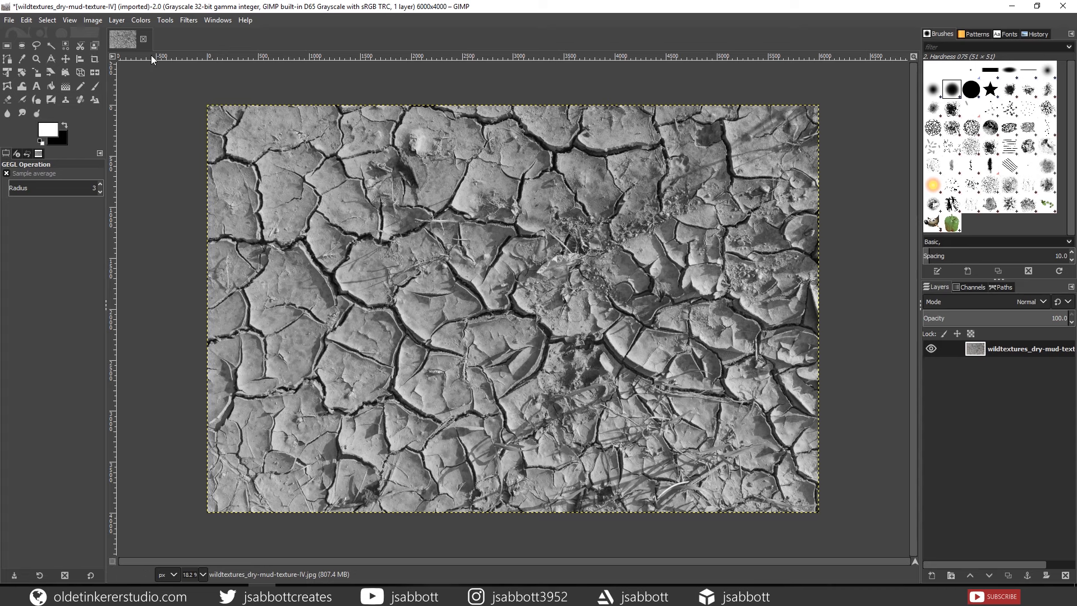
Adjust the mud image's Levels, setting the low input to 7.45 and the high input to 87.39
click(139, 19)
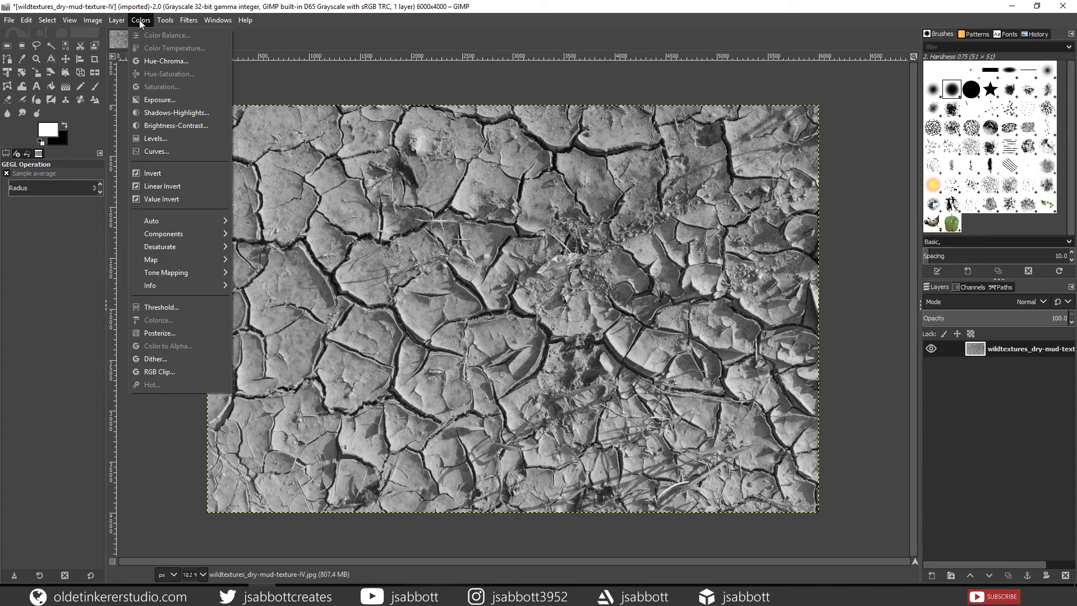
click(159, 138)
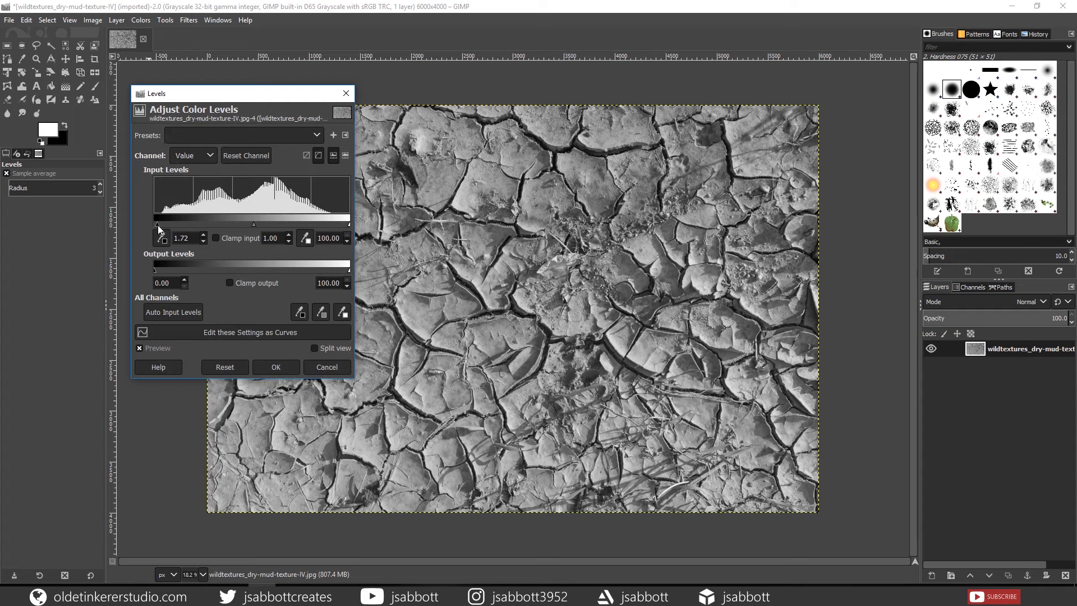
drag(158, 225, 168, 225)
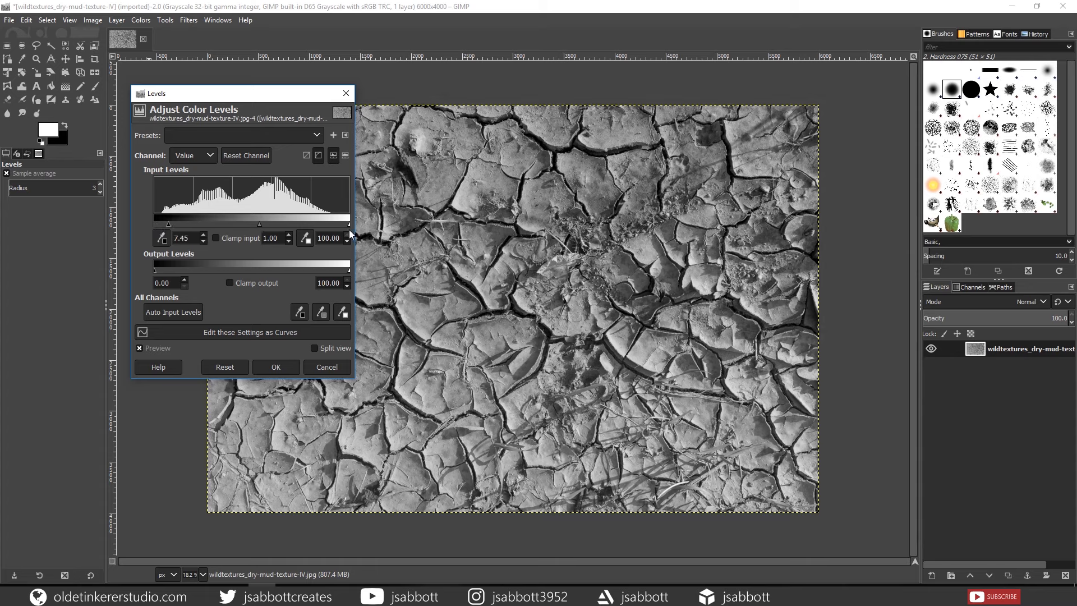
drag(349, 224, 326, 225)
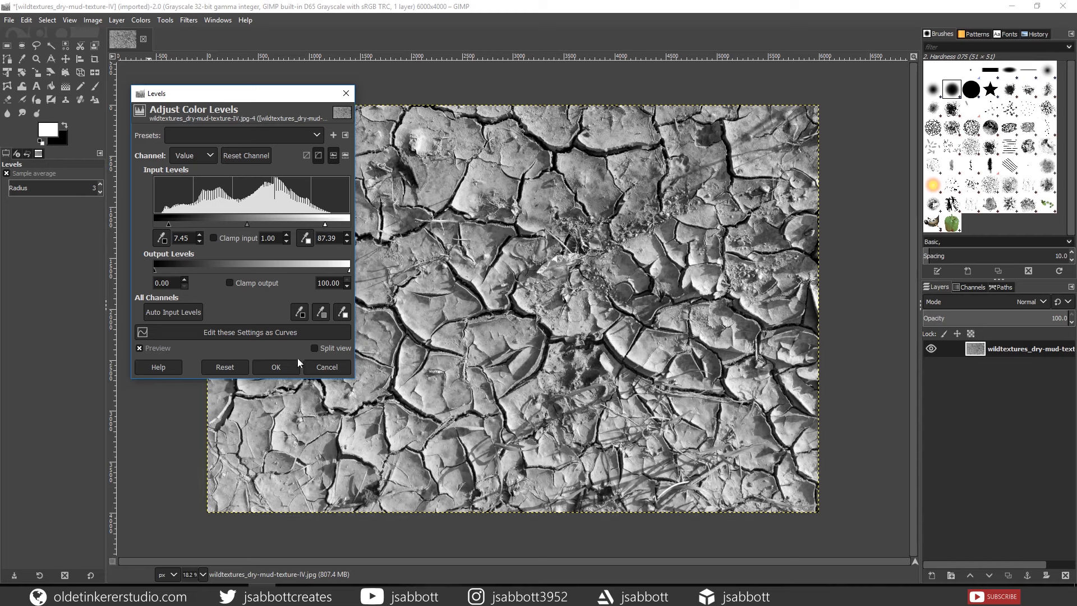
click(276, 368)
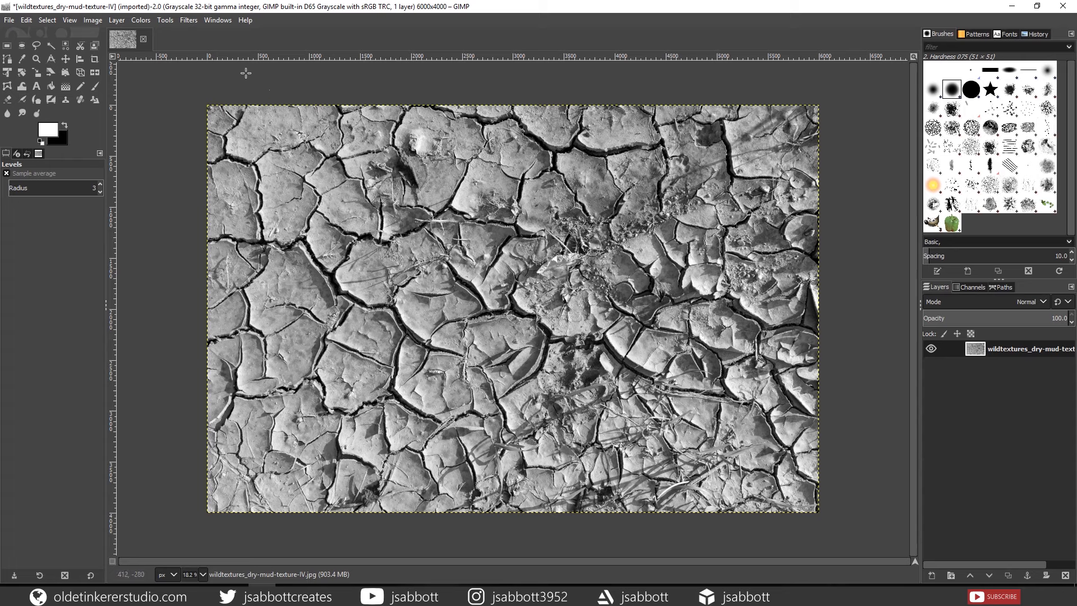
Apply a Gaussian Blur to the mud image and export it as dry-mud-texture-IV.jpg
click(188, 20)
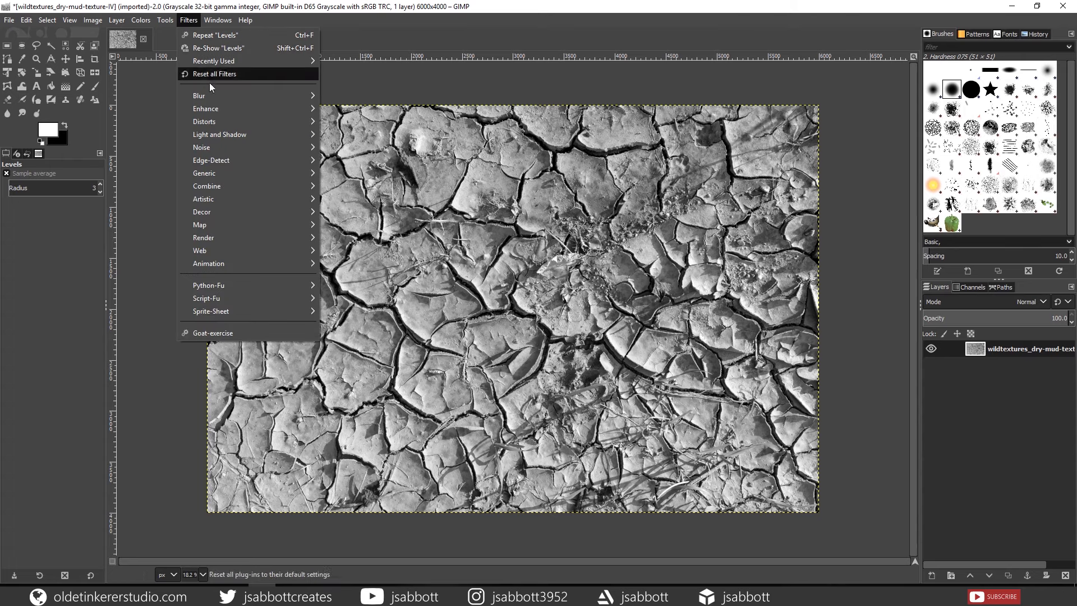
mouse_move(214, 97)
click(349, 98)
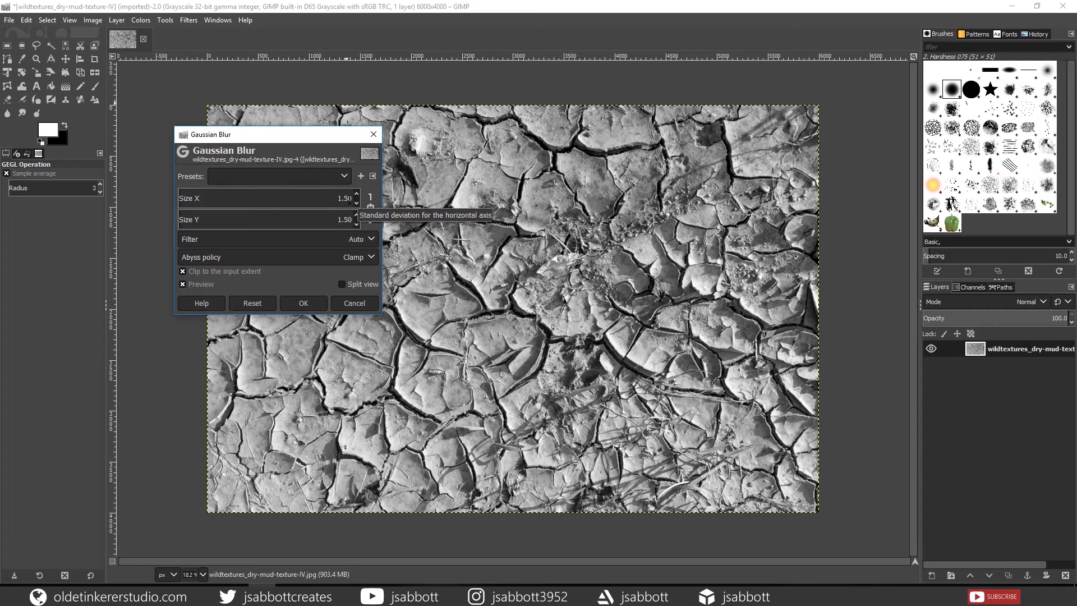
click(301, 308)
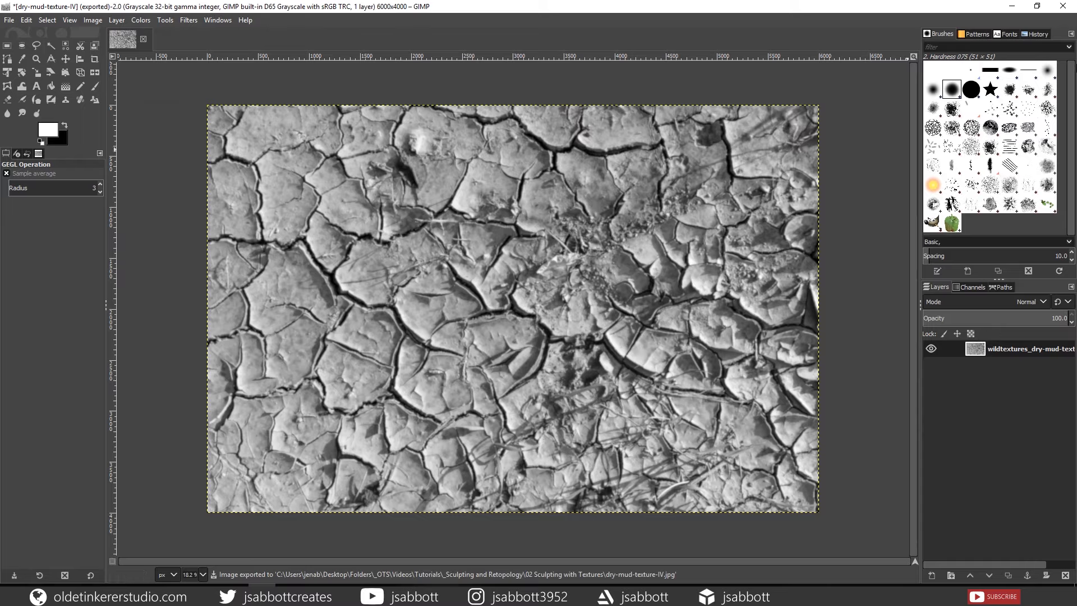
Quit GIMP, discarding the unsaved changes, and return to the sphere in Blender
click(1061, 9)
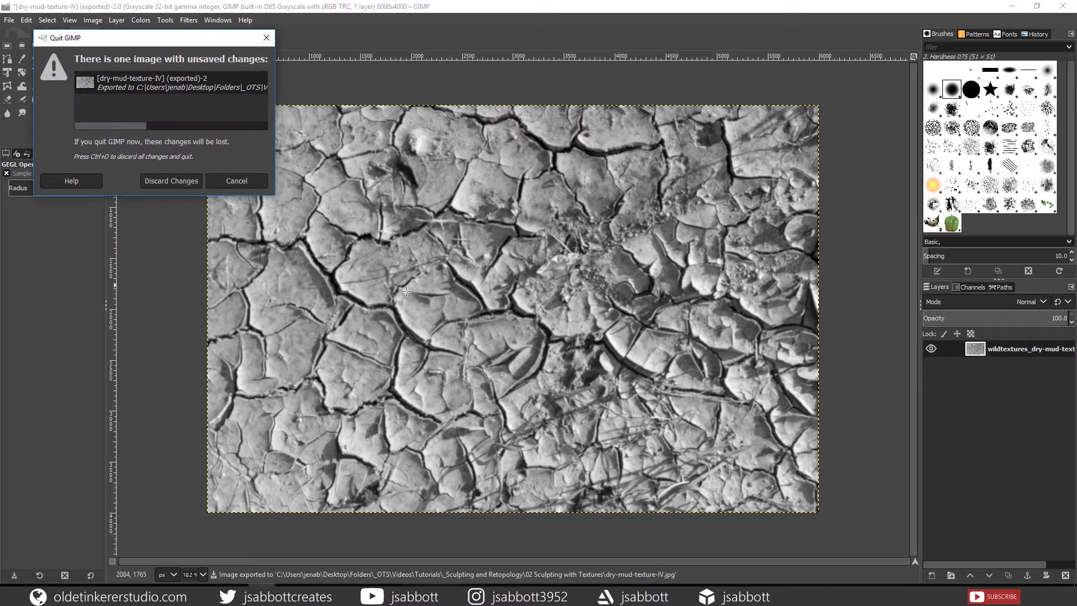
click(160, 187)
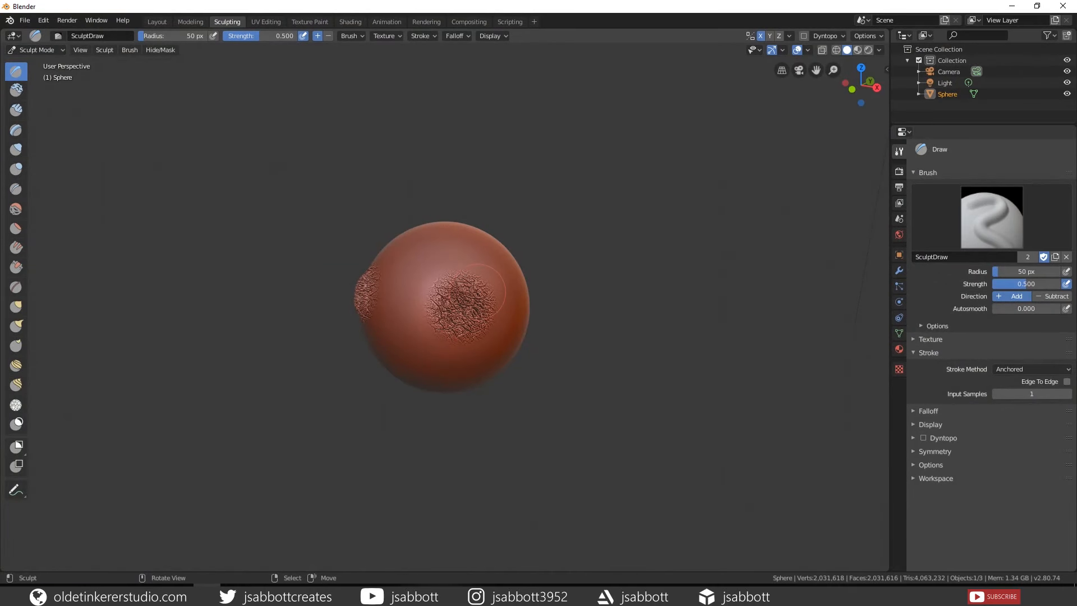
Load dry-mud-texture-IV.jpg as the Draw brush's texture image and stamp it onto a smooth area of the sphere
middle_drag(471, 348, 372, 344)
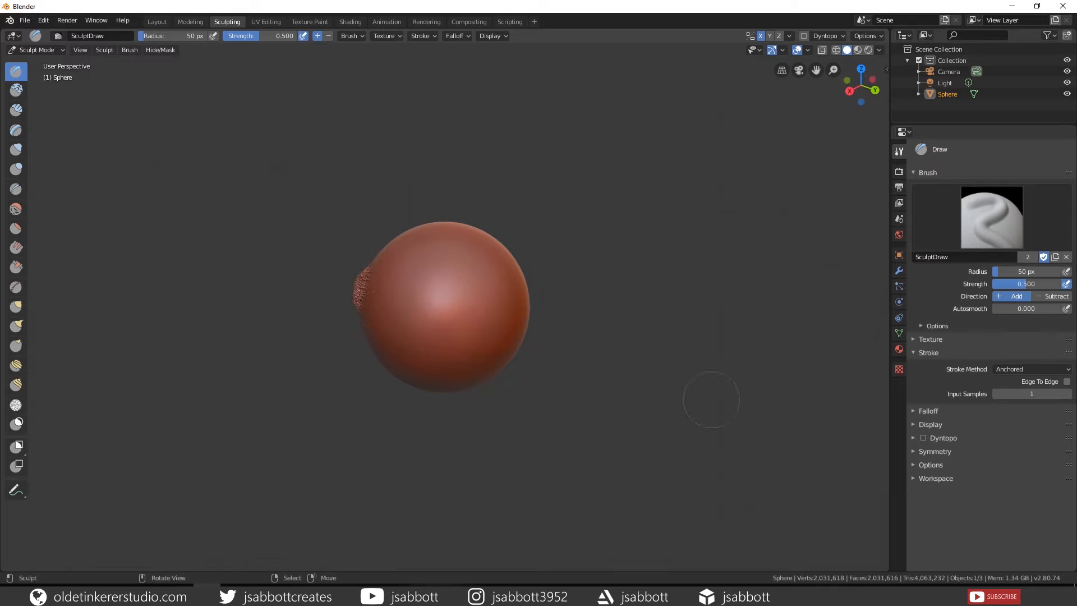
click(899, 370)
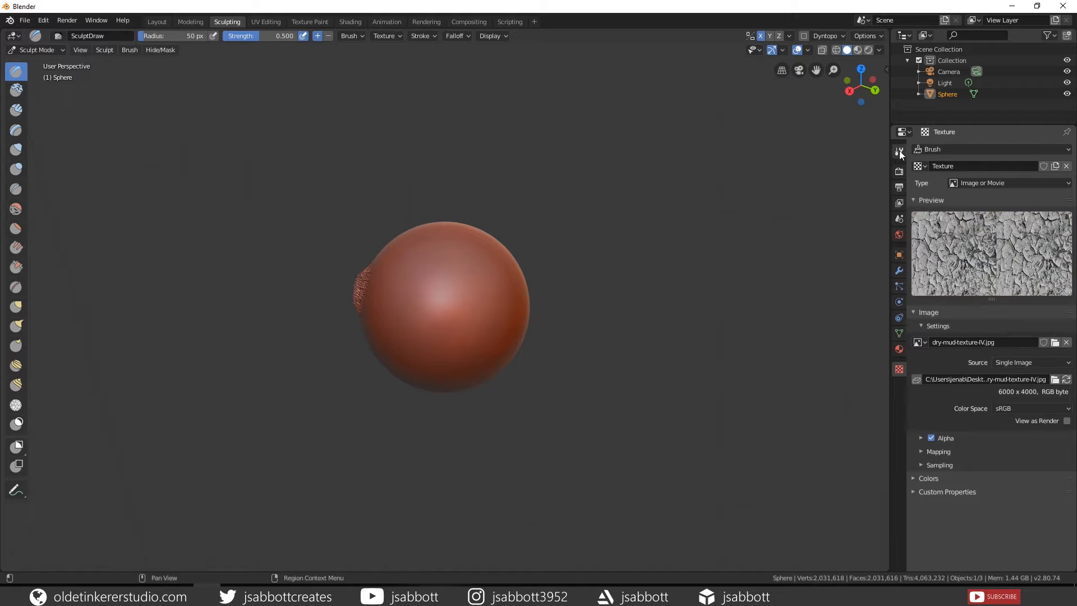
click(898, 153)
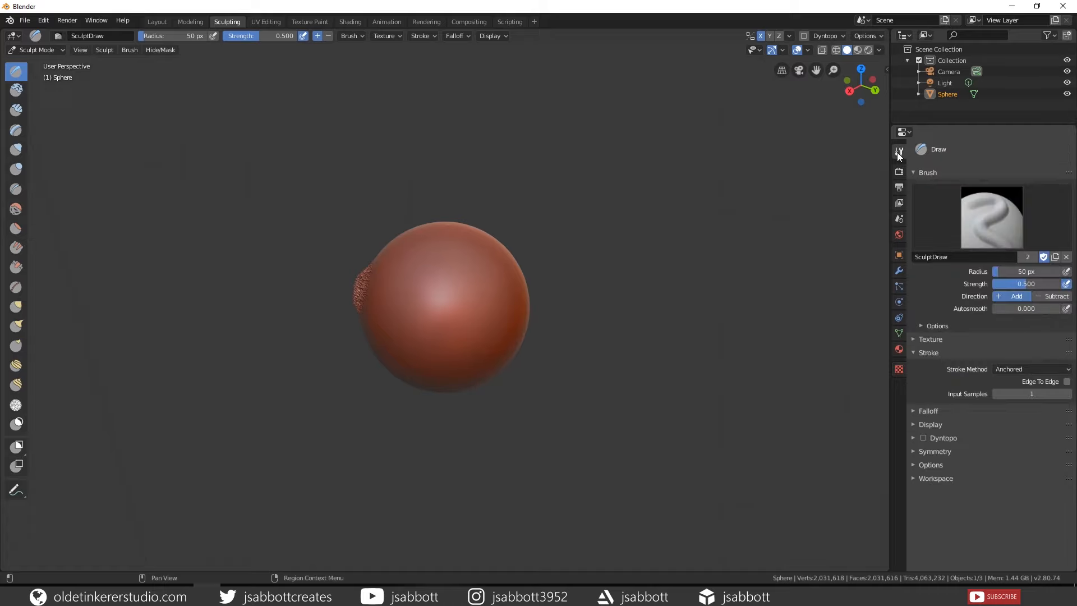
click(913, 339)
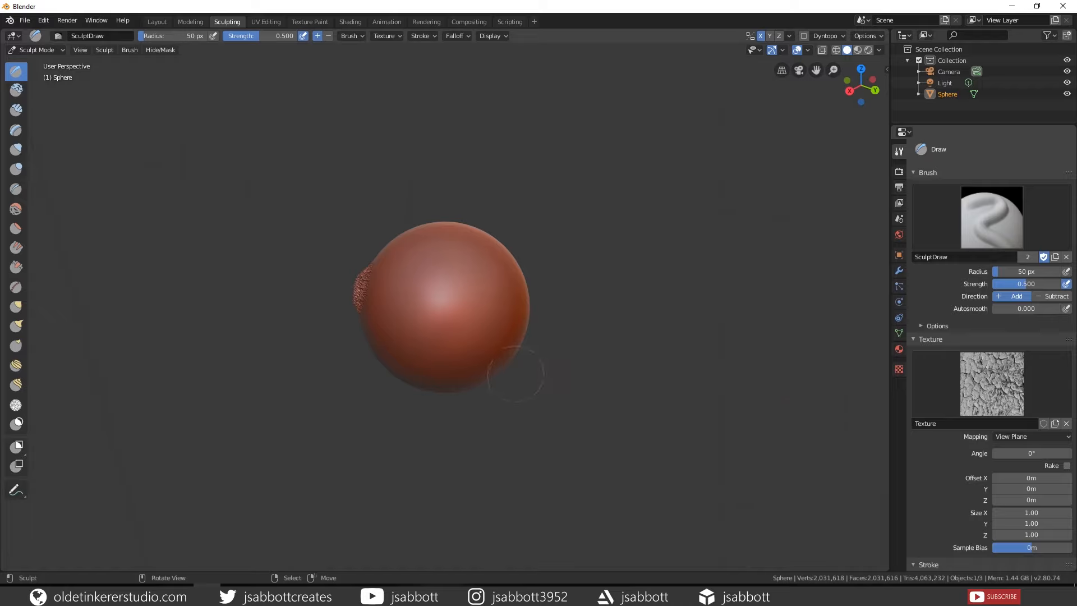
middle_drag(439, 293, 434, 310)
mouse_move(464, 283)
mouse_down()
mouse_move(496, 304)
mouse_move(496, 334)
mouse_up()
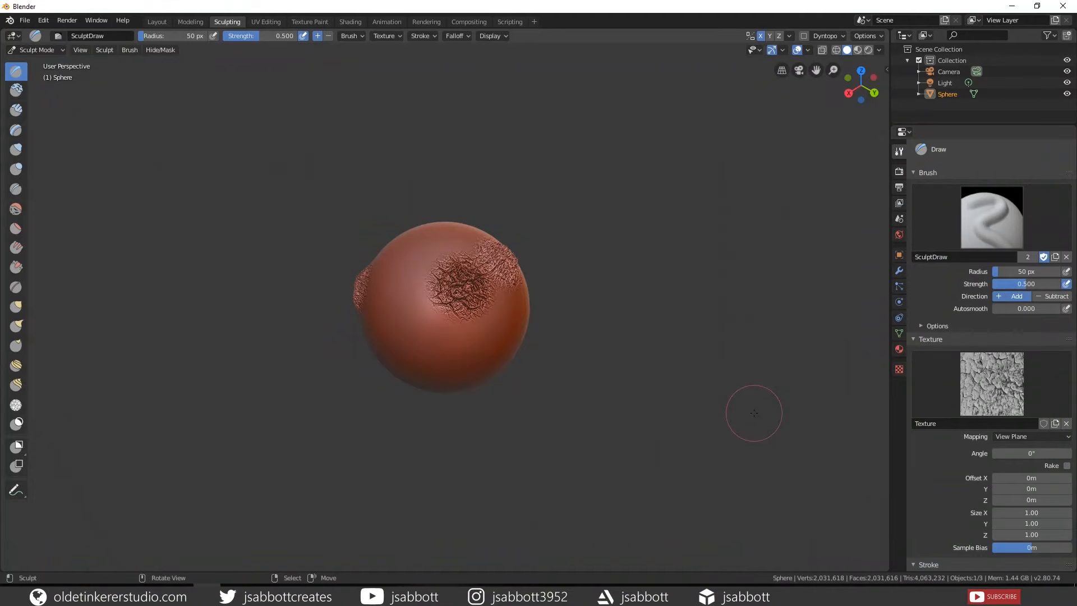
Replace the brush texture image with RT_Industr_045.jpg and stamp the industrial pattern onto a smooth area of the sphere
click(900, 369)
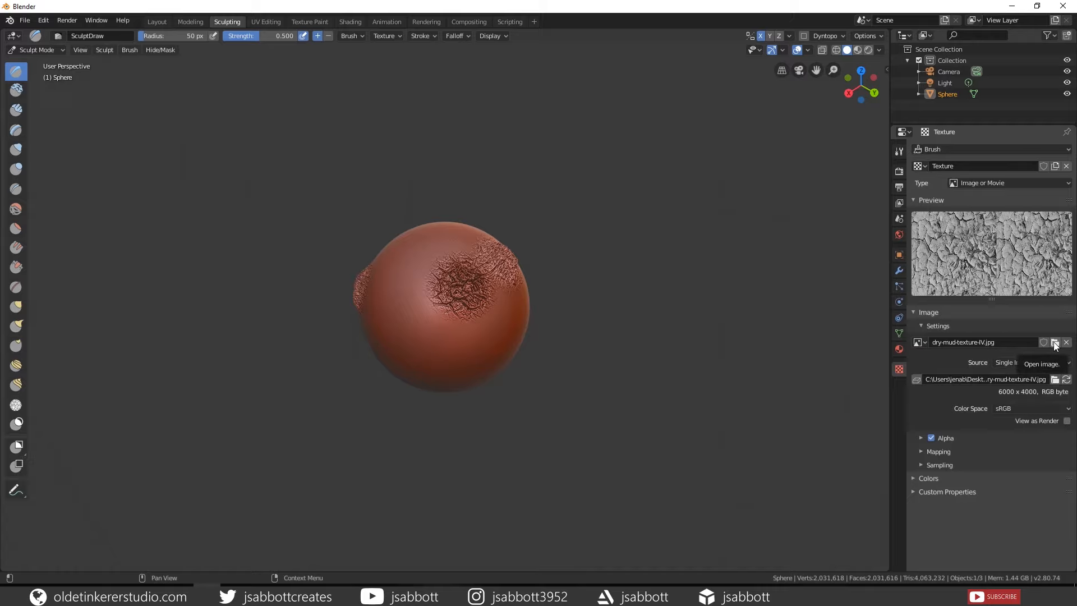
click(1054, 342)
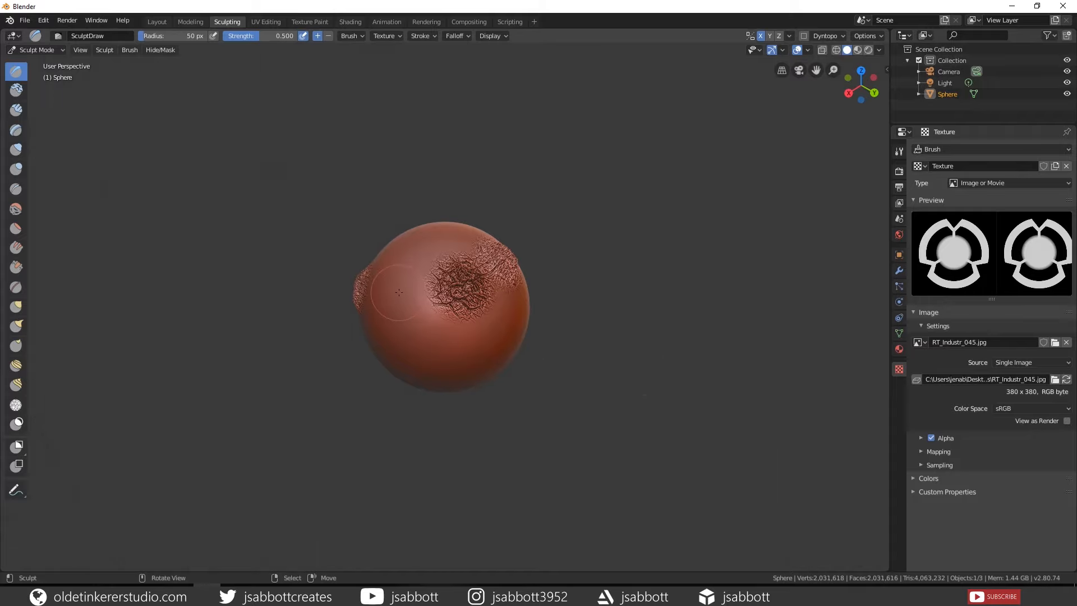
middle_drag(384, 314, 447, 292)
drag(433, 322, 525, 362)
middle_drag(524, 361, 594, 300)
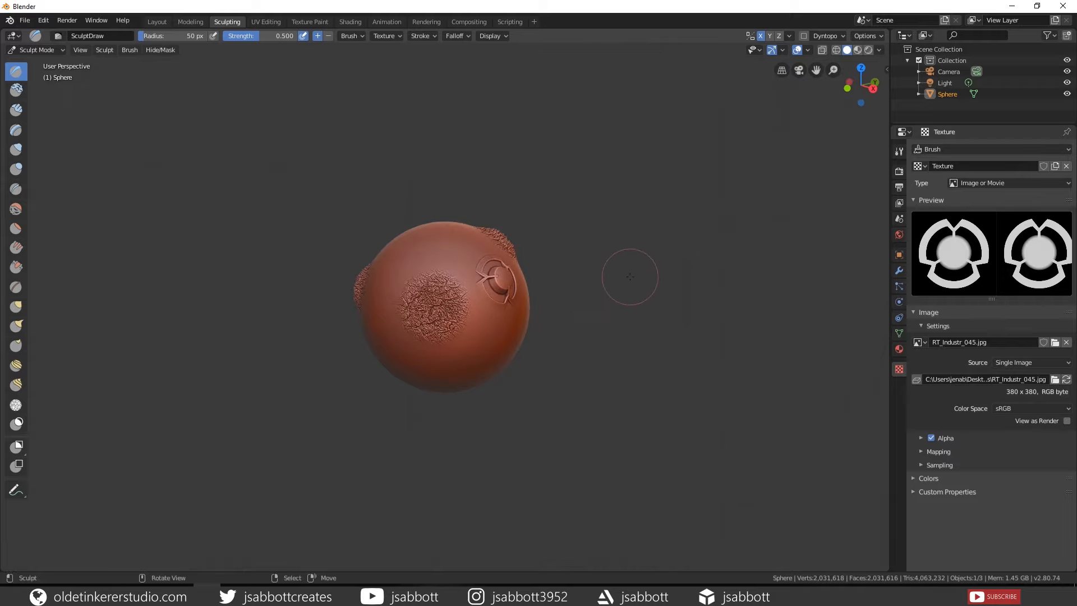